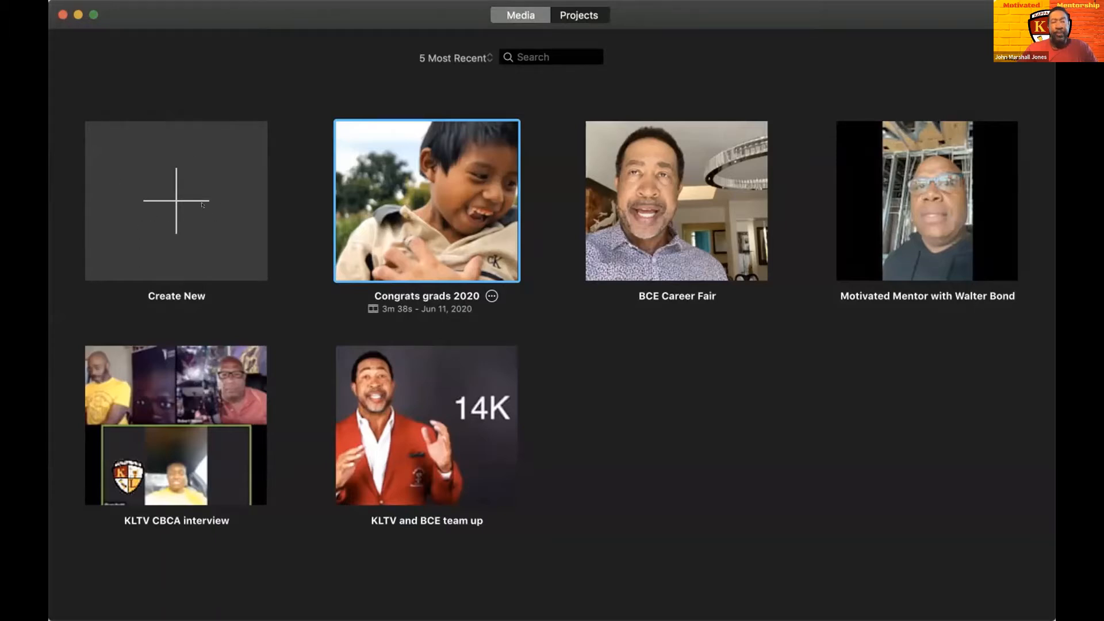
- Open the BCE Career Fair project to view its timeline, and return to the projects overview
click(165, 198)
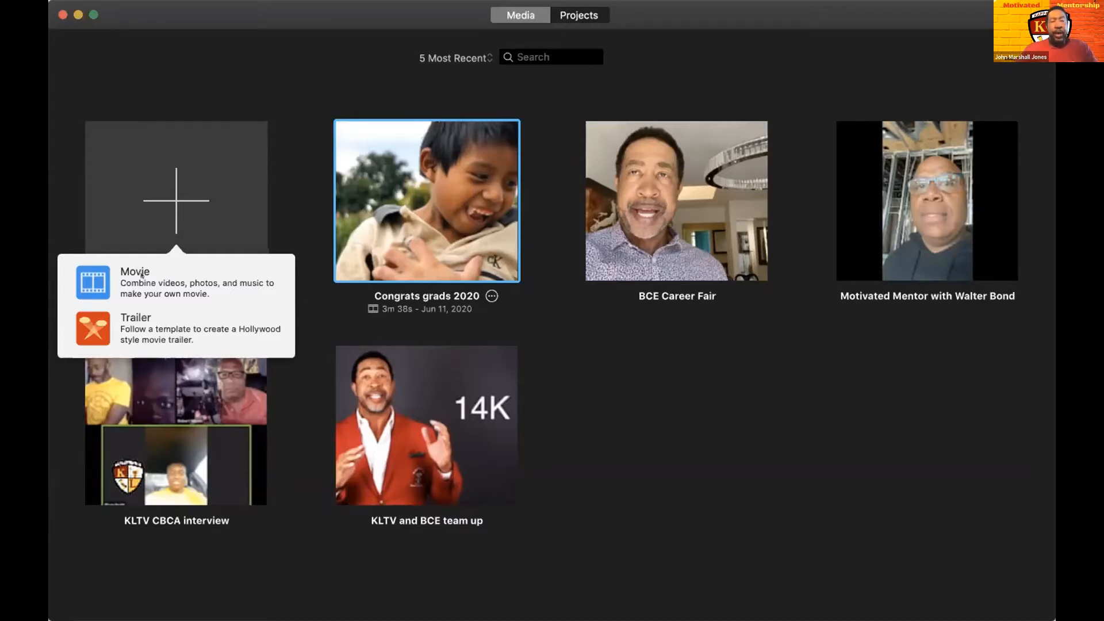
click(644, 188)
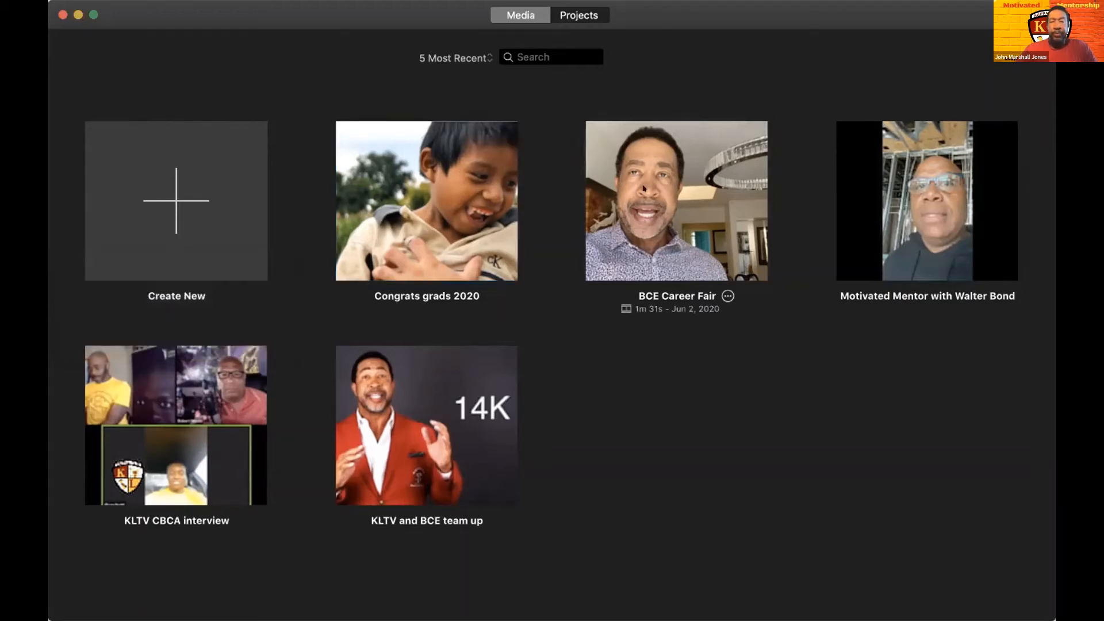
double_click(644, 188)
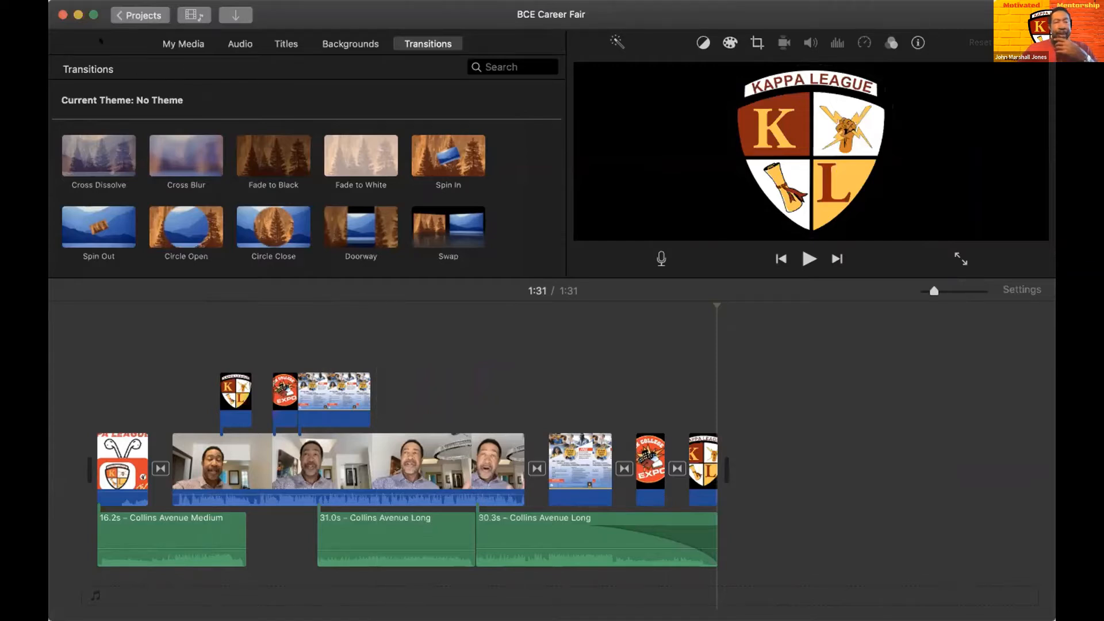
click(138, 13)
- Create a new empty movie project
click(164, 199)
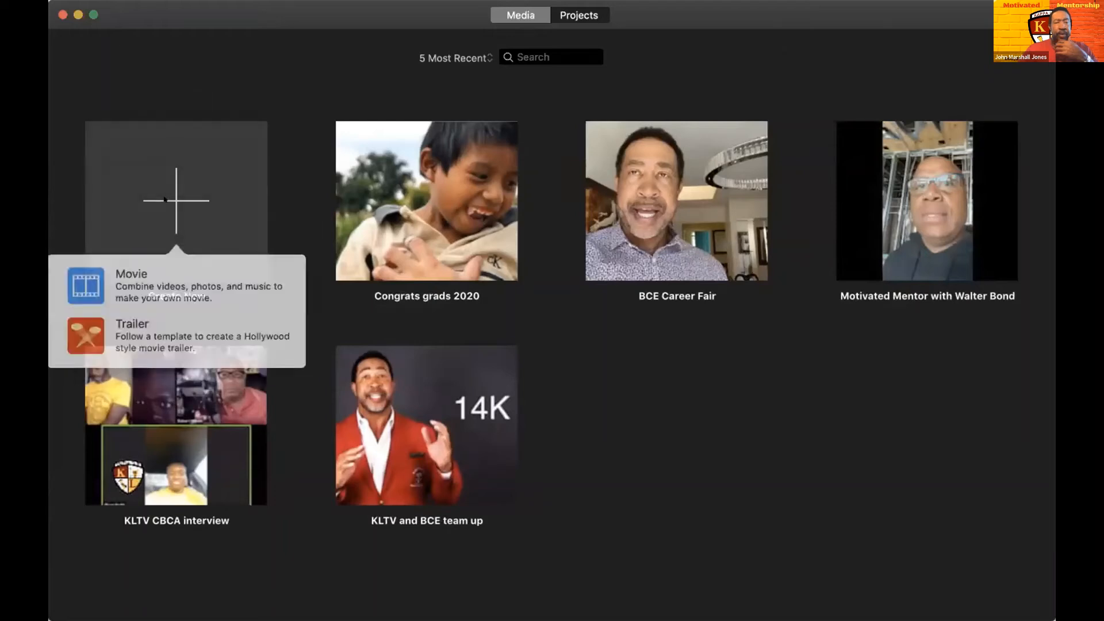
click(122, 277)
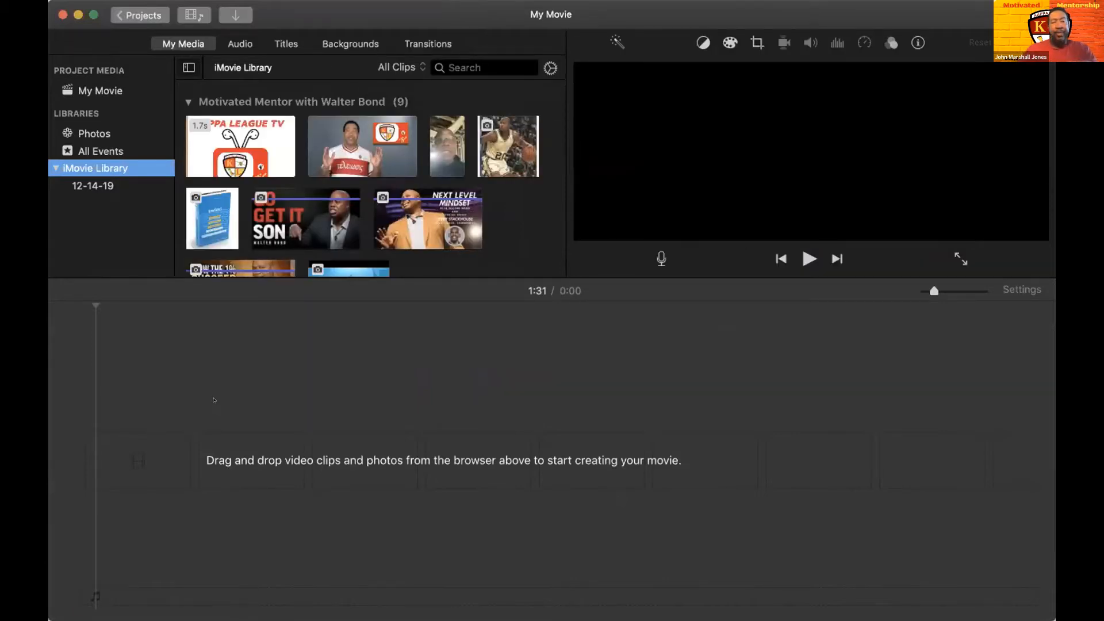
click(212, 496)
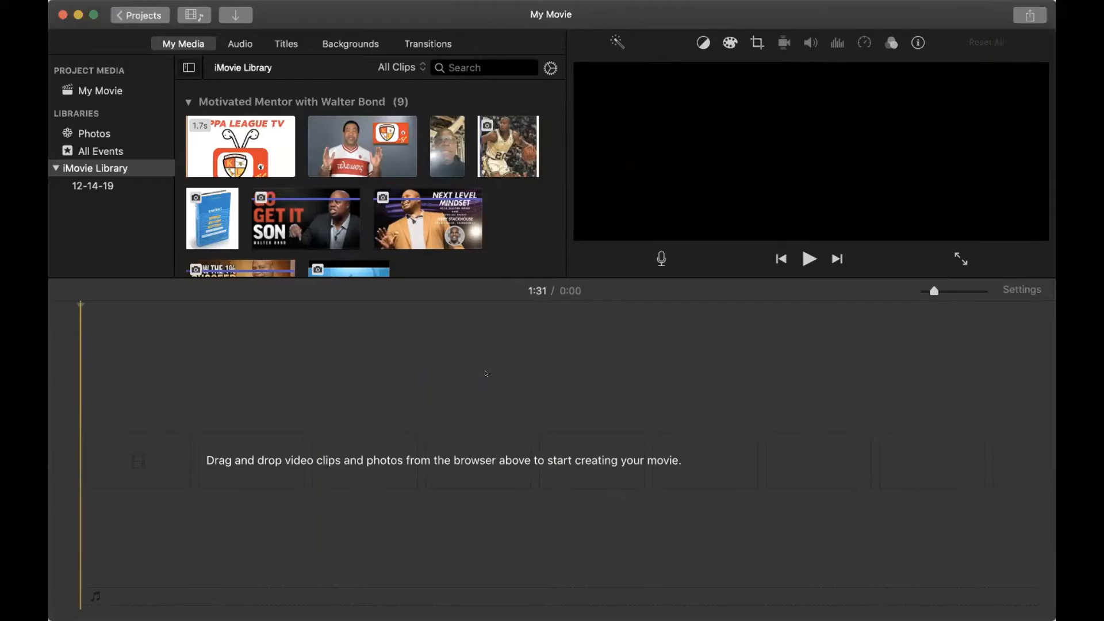
- Start a media import and expand the KLTV Raw folder among the Desktop files
click(225, 8)
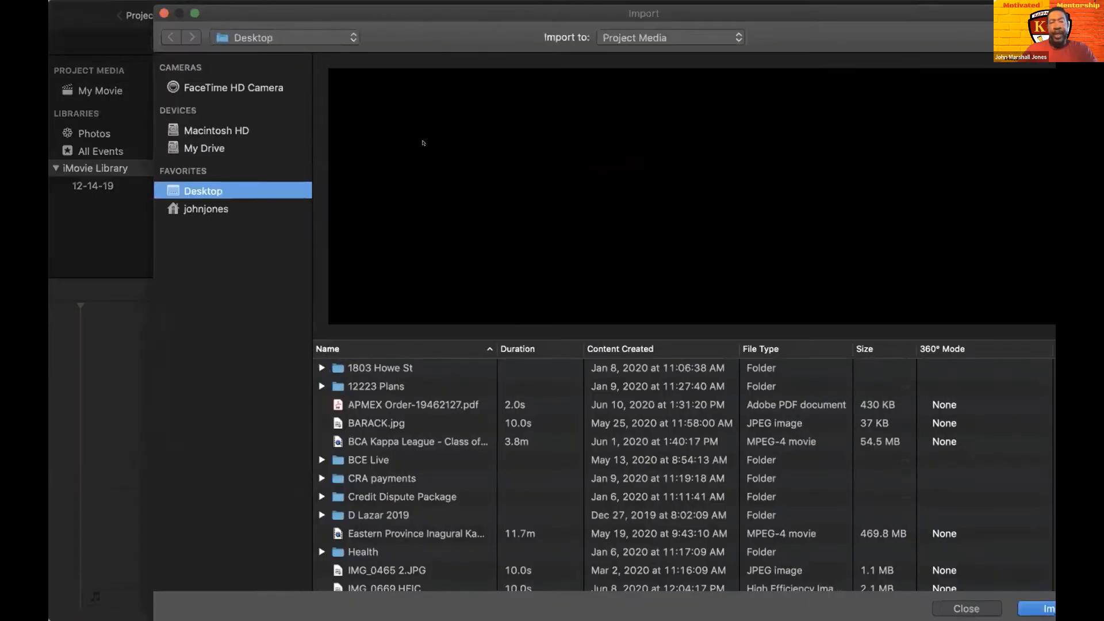
scroll(420, 420, down, 5)
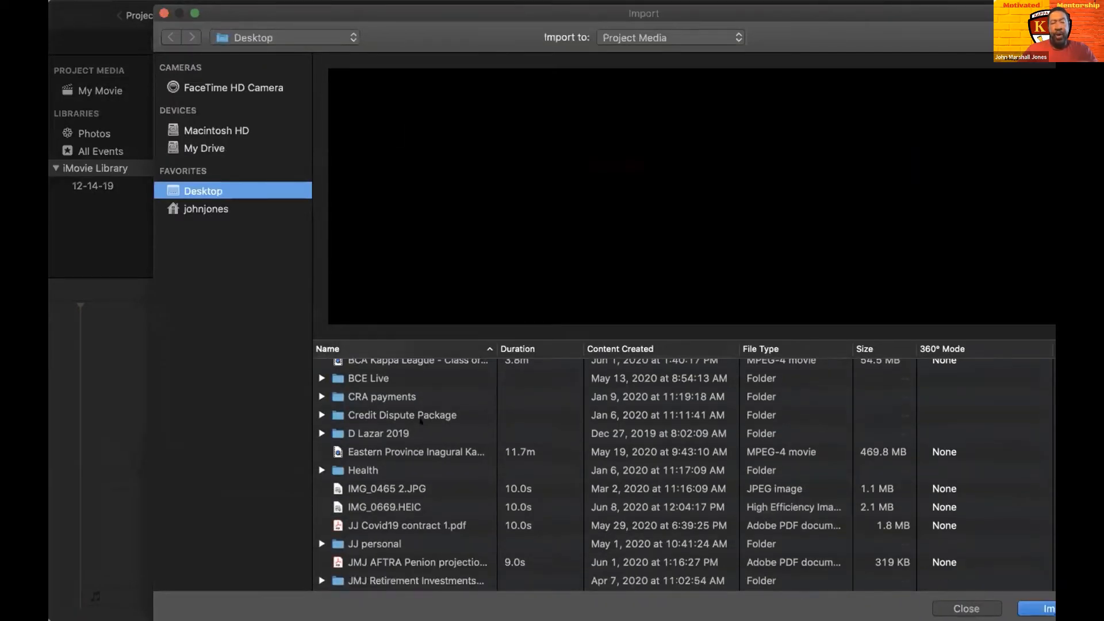
scroll(420, 420, down, 4)
scroll(420, 421, down, 2)
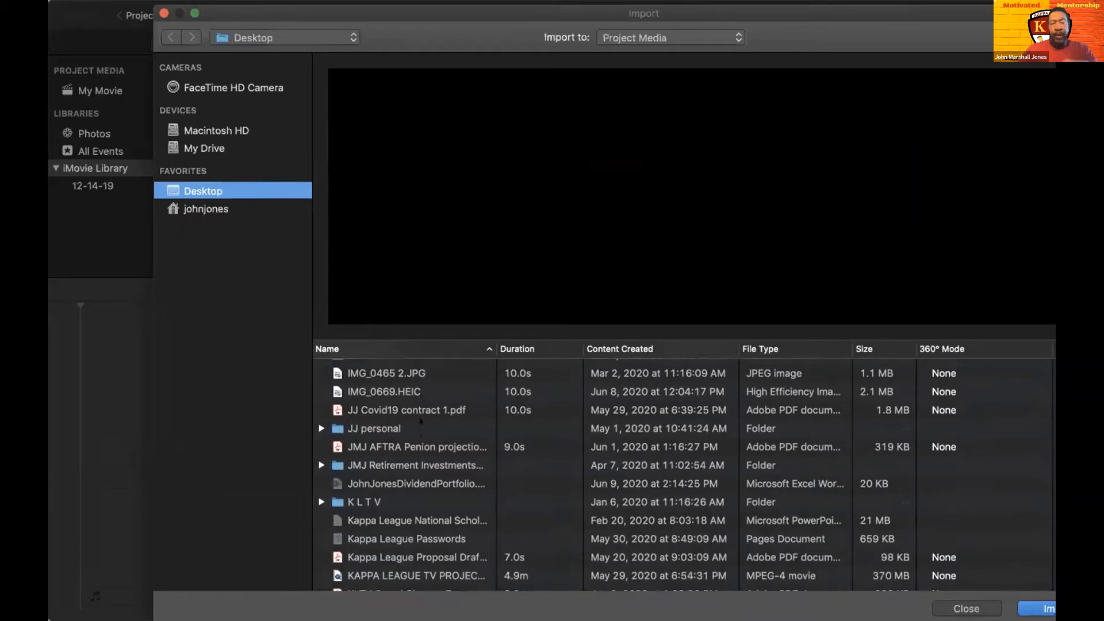
scroll(420, 421, down, 5)
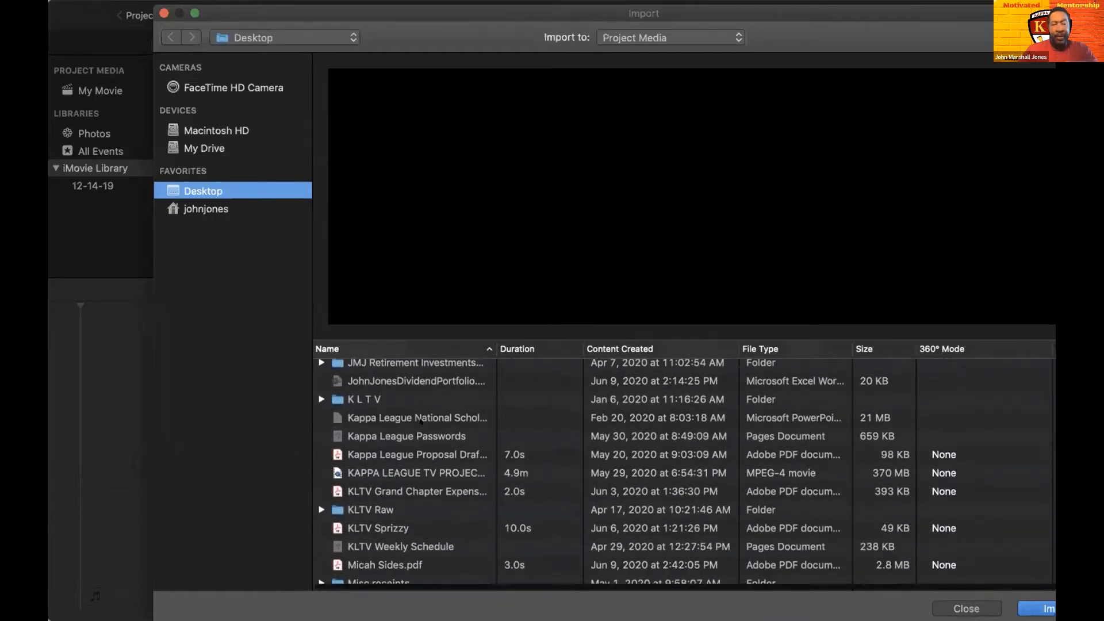
scroll(420, 422, down, 3)
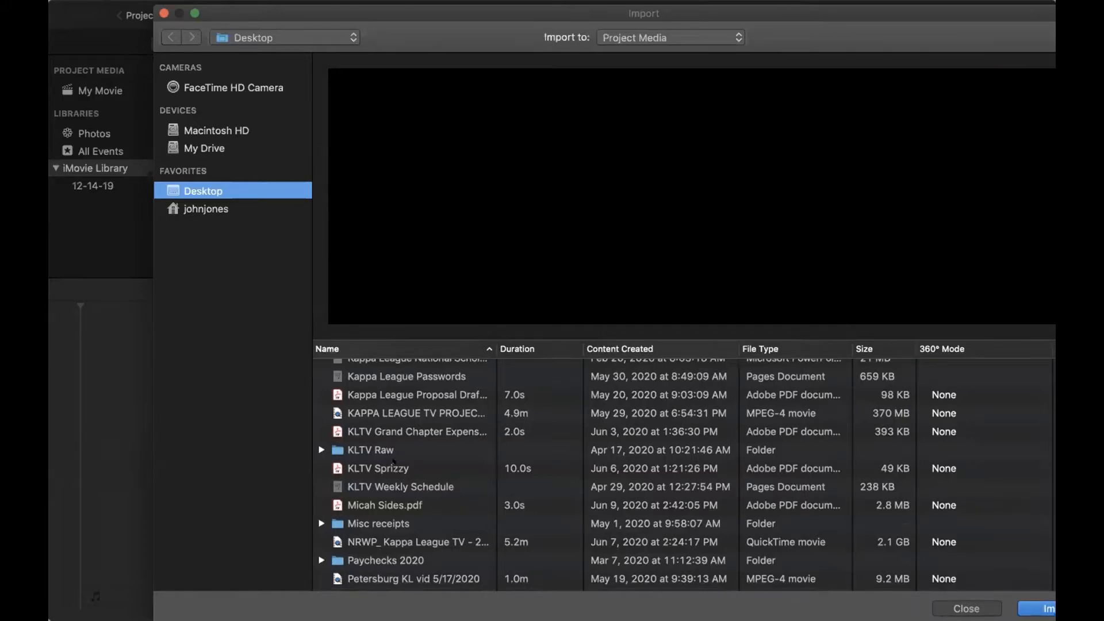
click(393, 466)
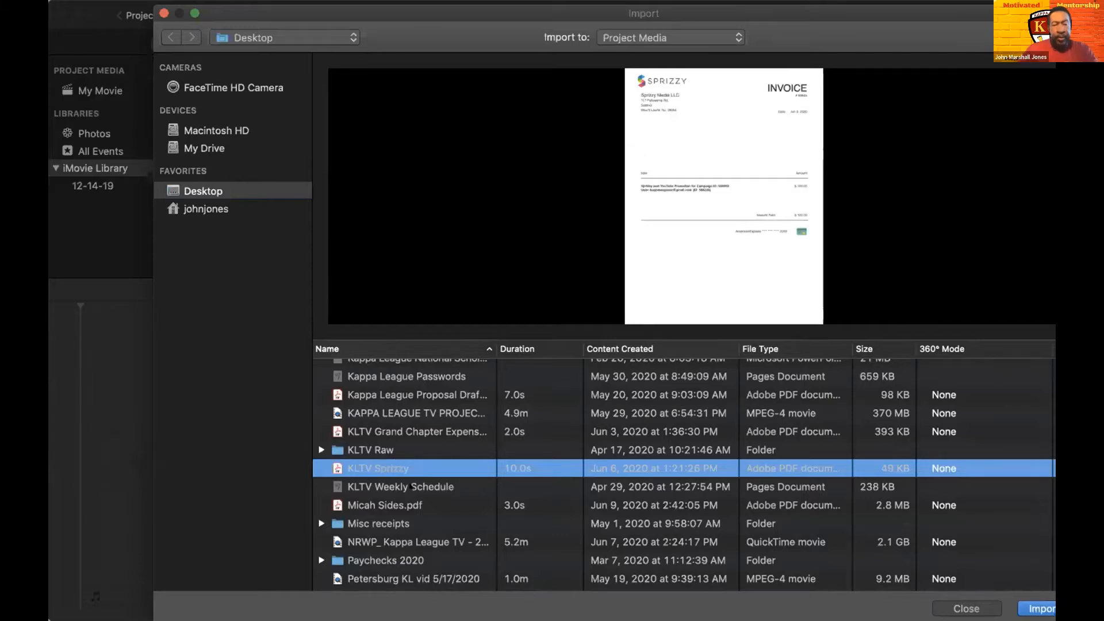
scroll(411, 487, down, 5)
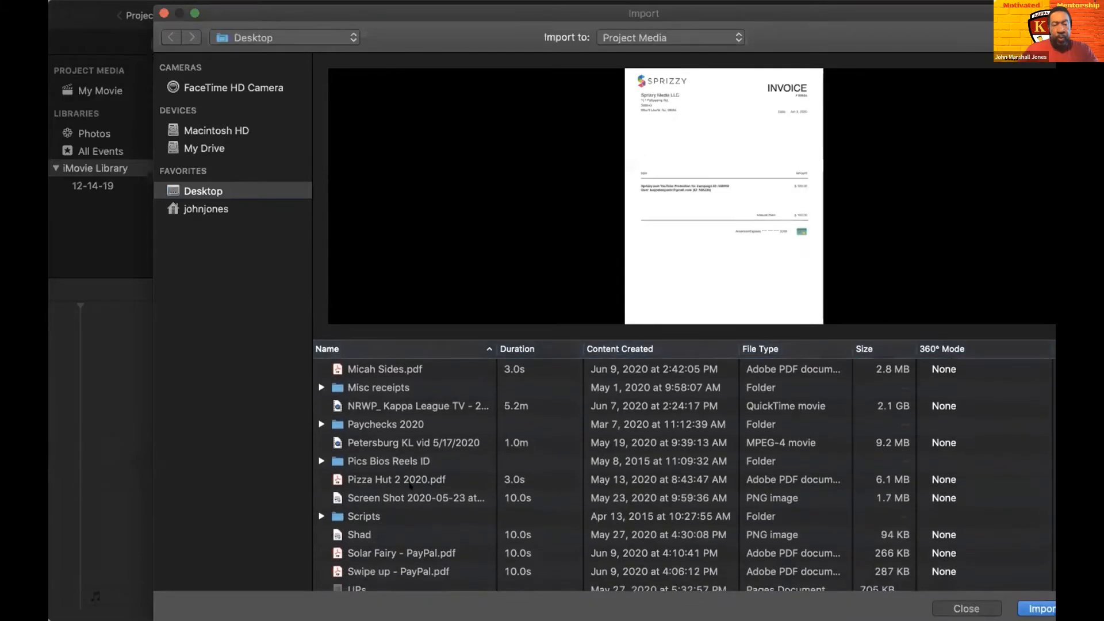
scroll(410, 486, down, 2)
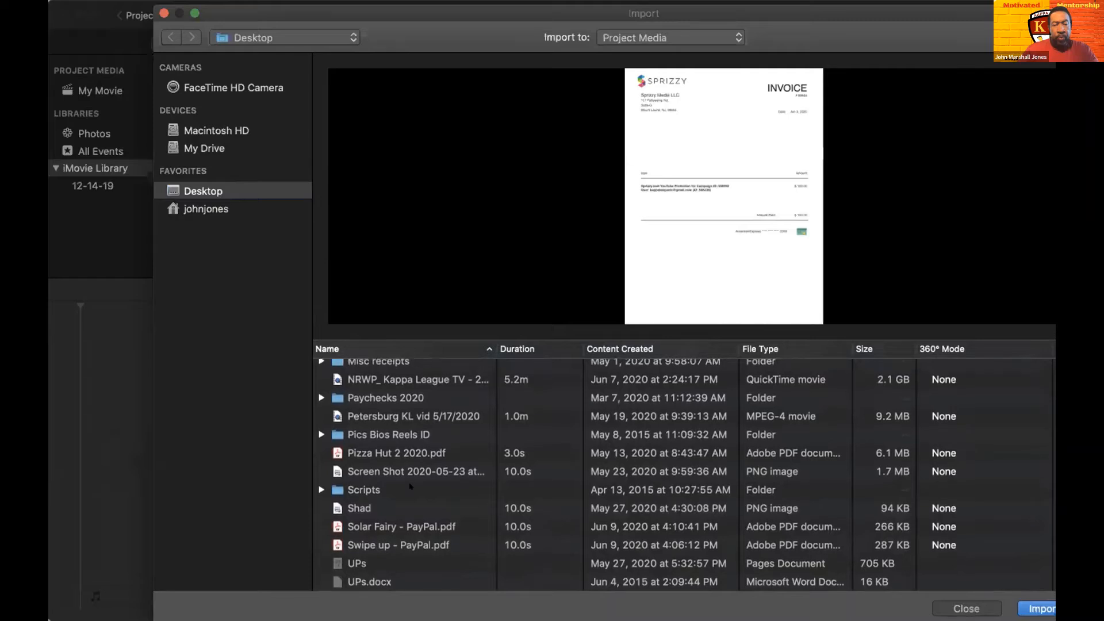
scroll(410, 487, up, 8)
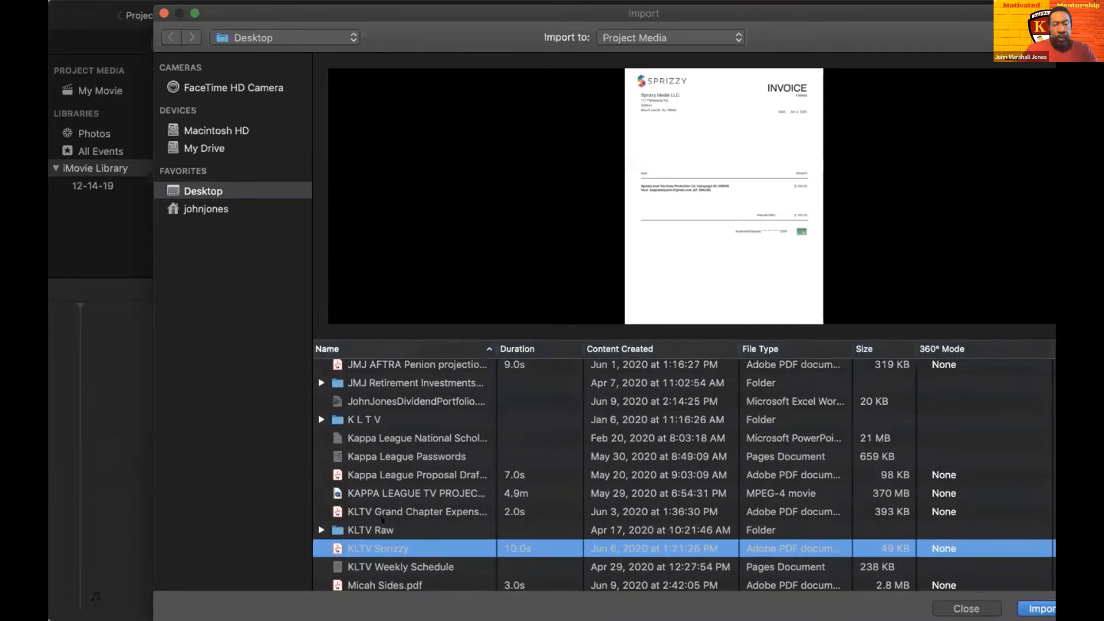
click(348, 524)
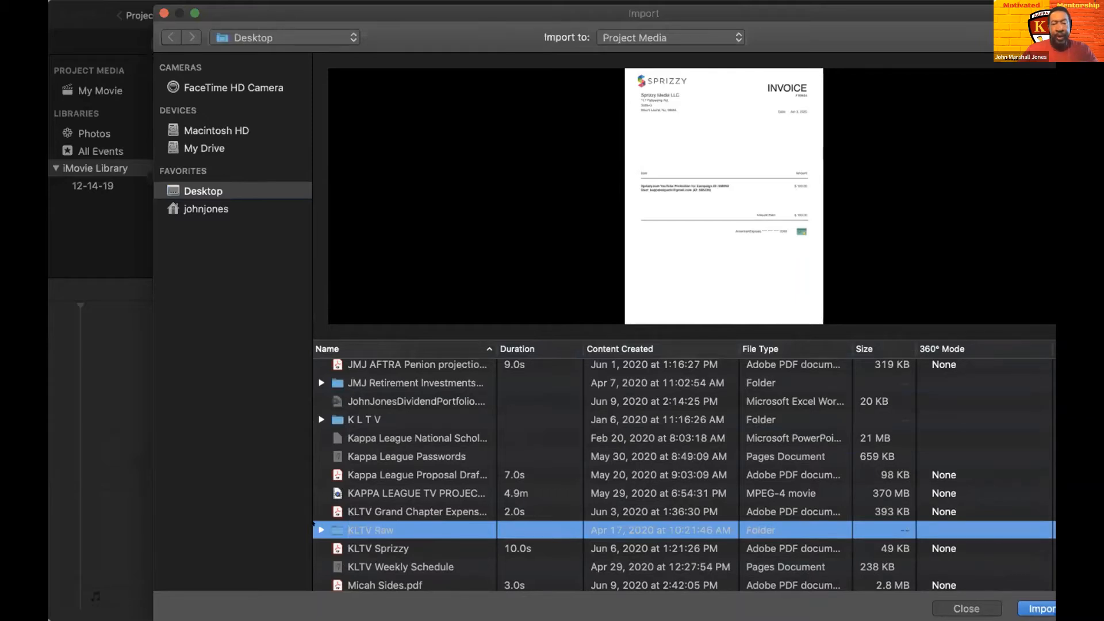
click(315, 525)
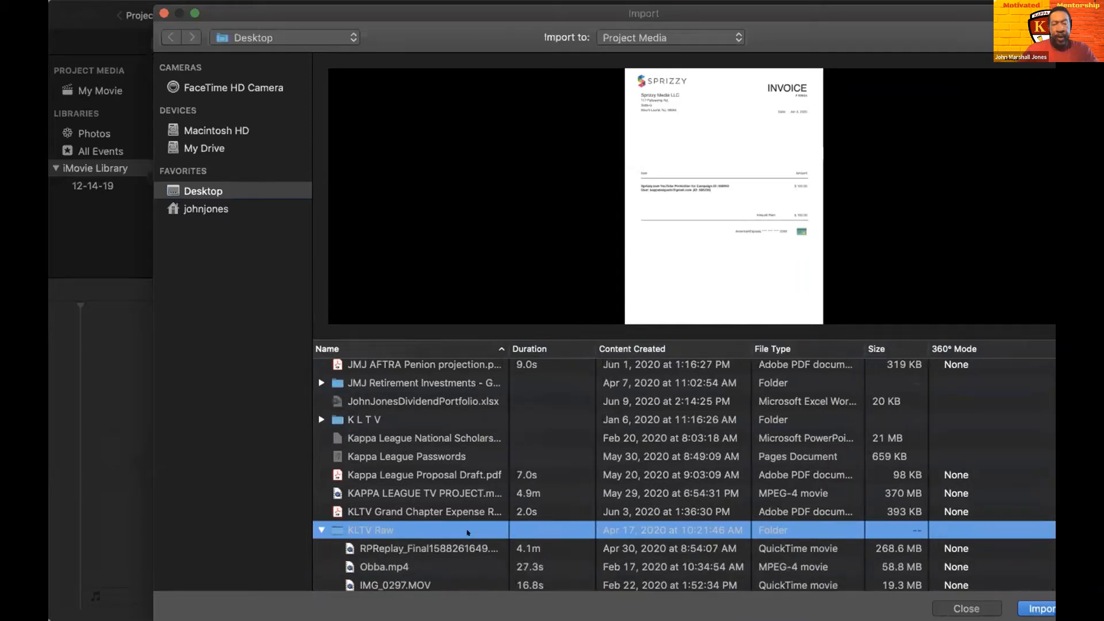
- Import the Obba.mp4 video from the KLTV Raw folder into the project media
scroll(468, 532, down, 3)
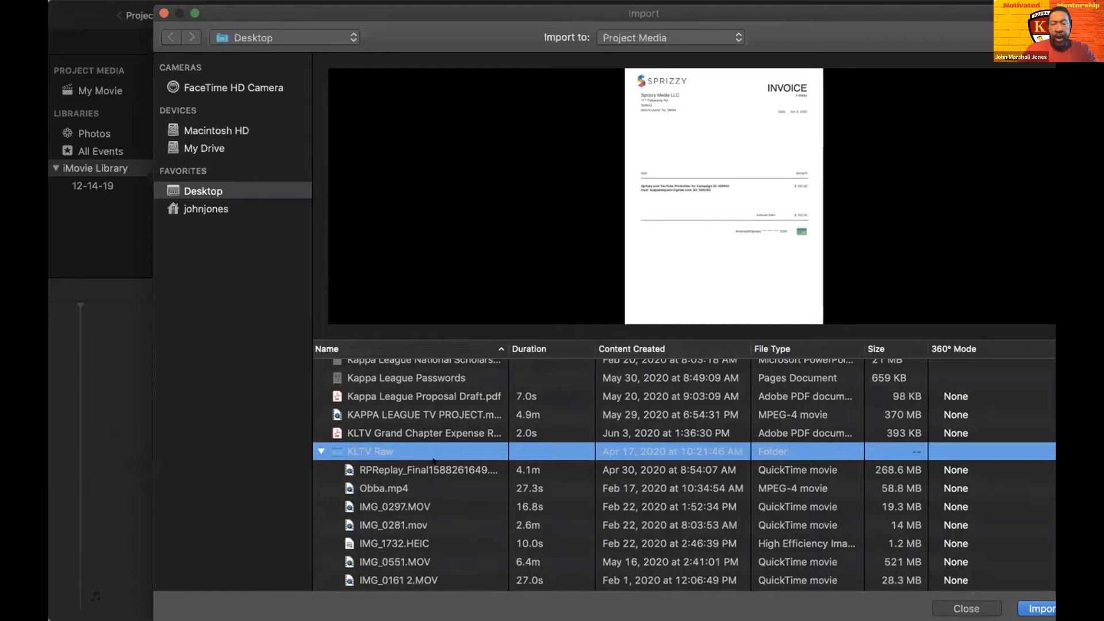
click(384, 486)
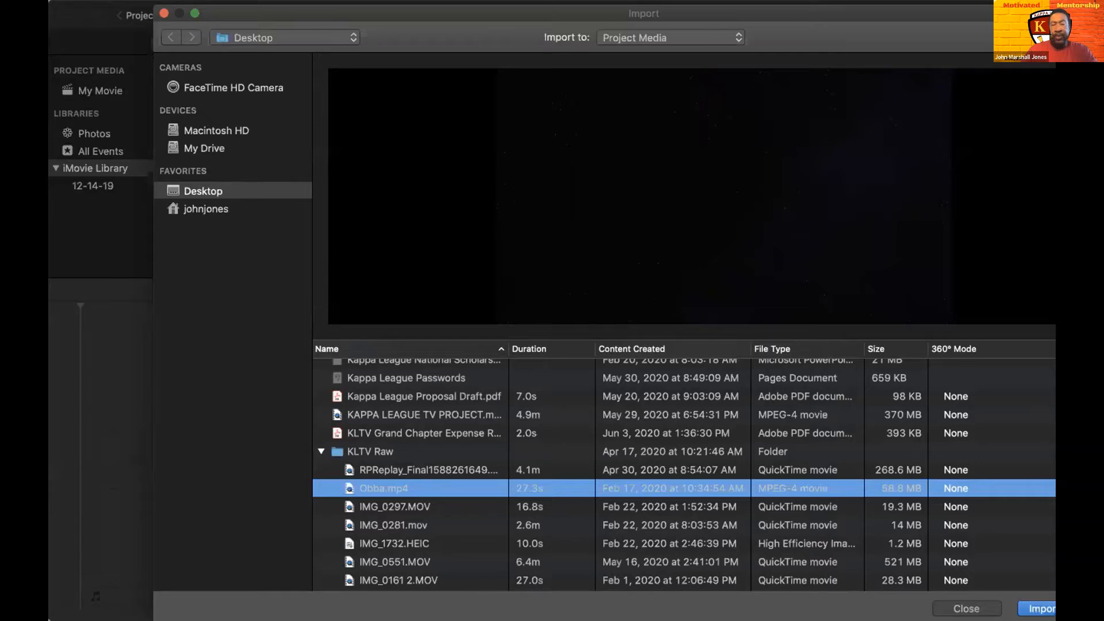
click(1042, 608)
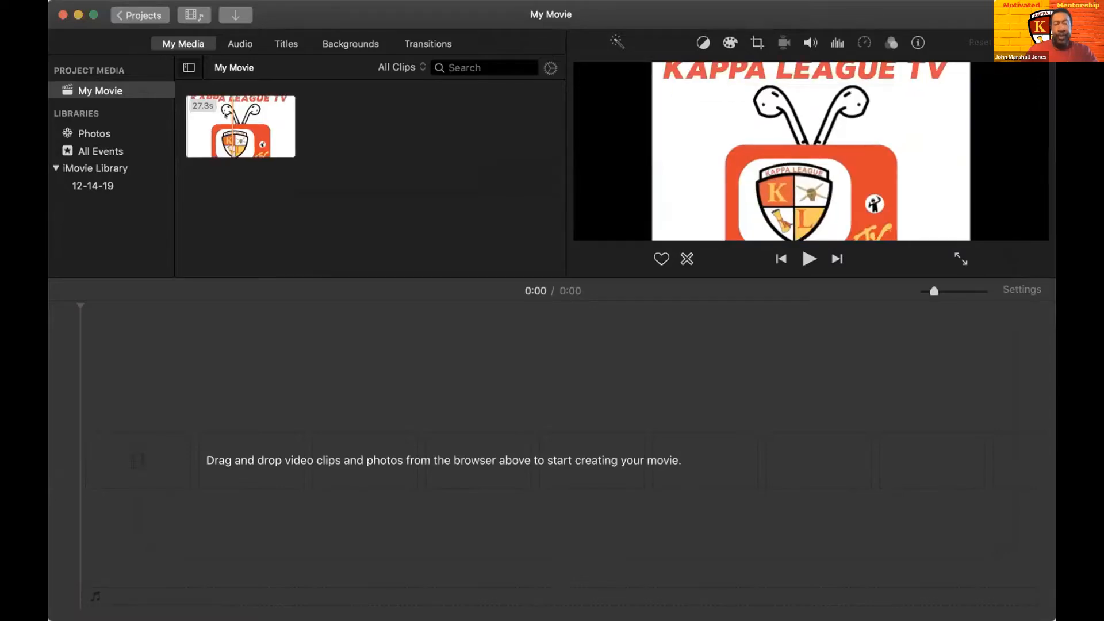
- Place the imported clip at the start of the timeline and play back its opening seconds
drag(226, 114, 93, 466)
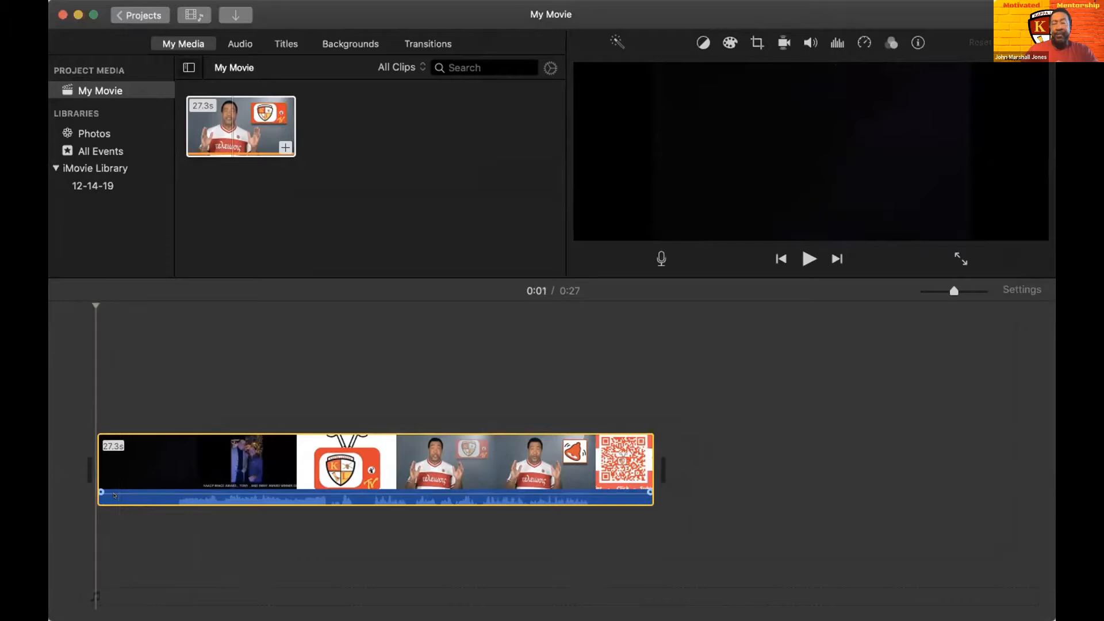
key(space)
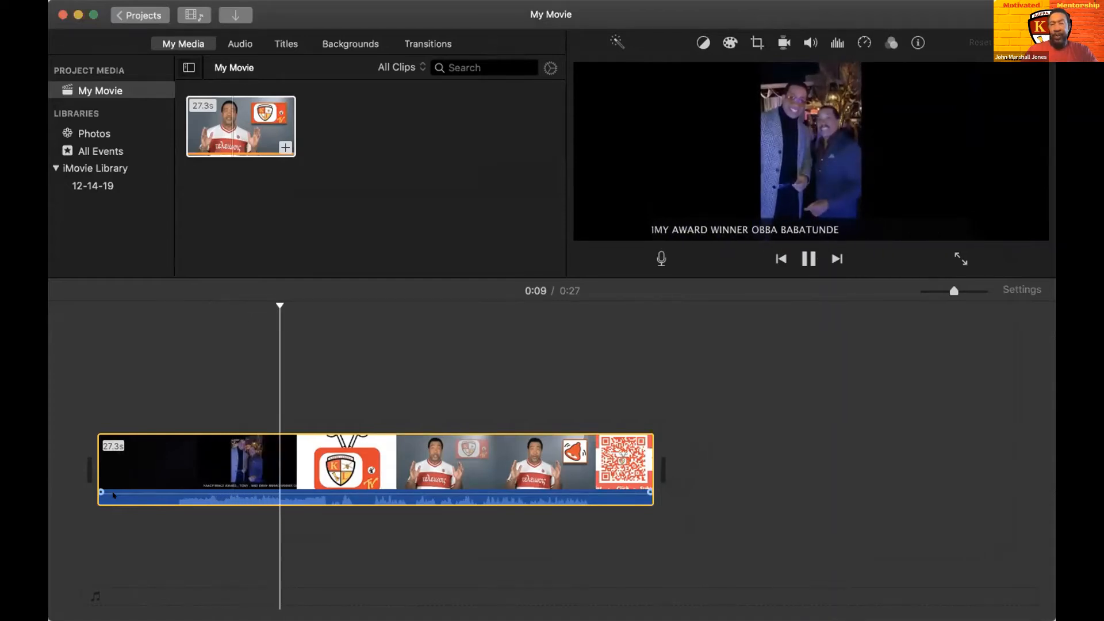
key(space)
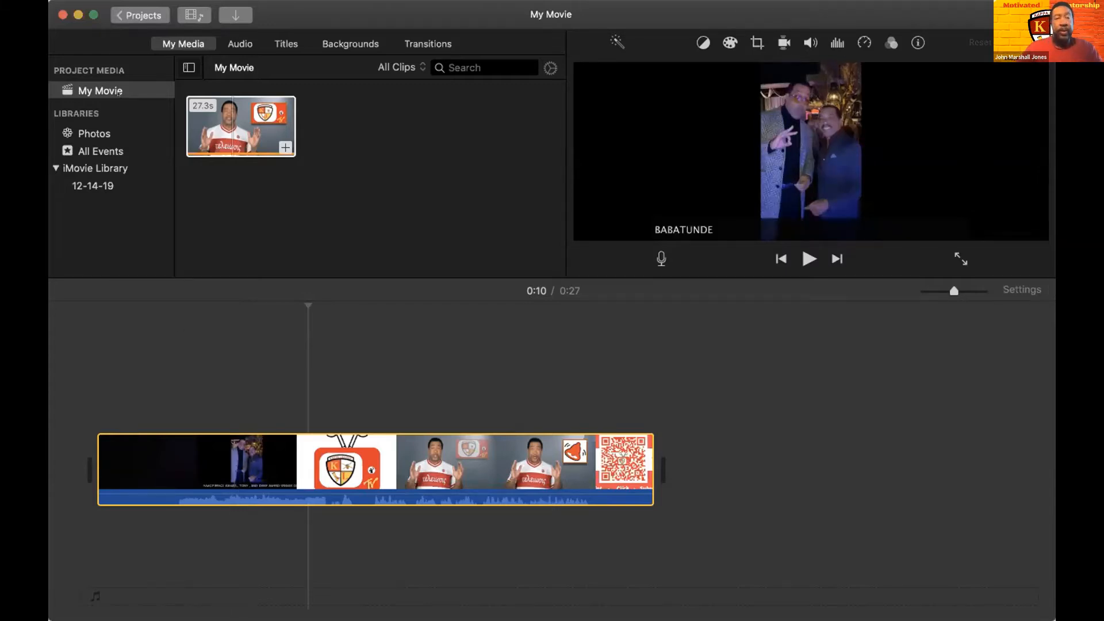
- Leave the project for the projects overview, saving it under the name My Movie
click(128, 10)
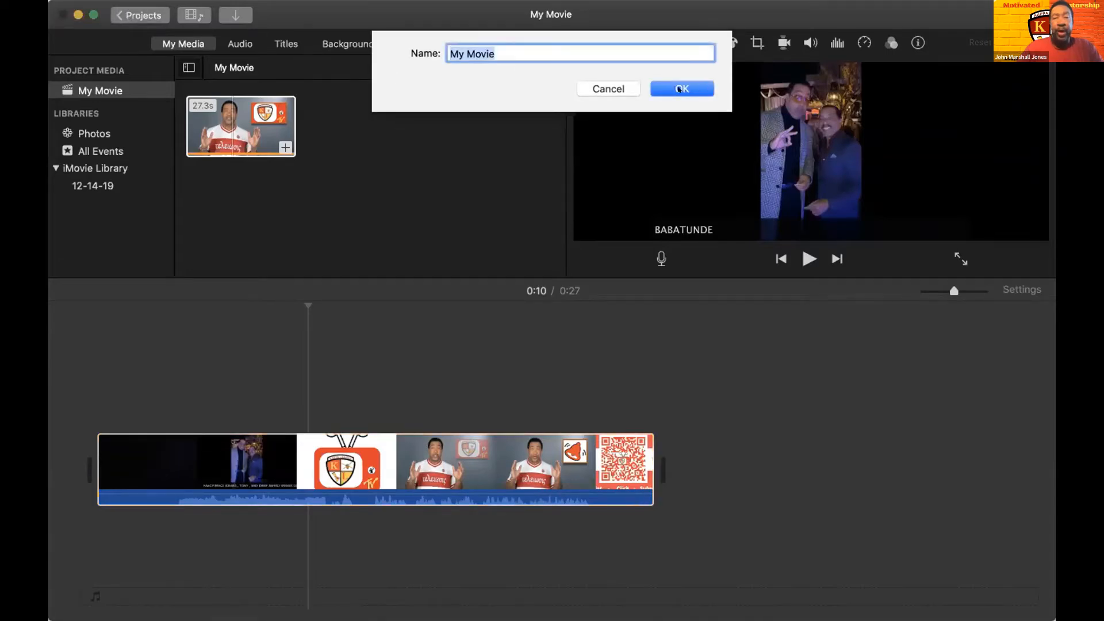
click(665, 90)
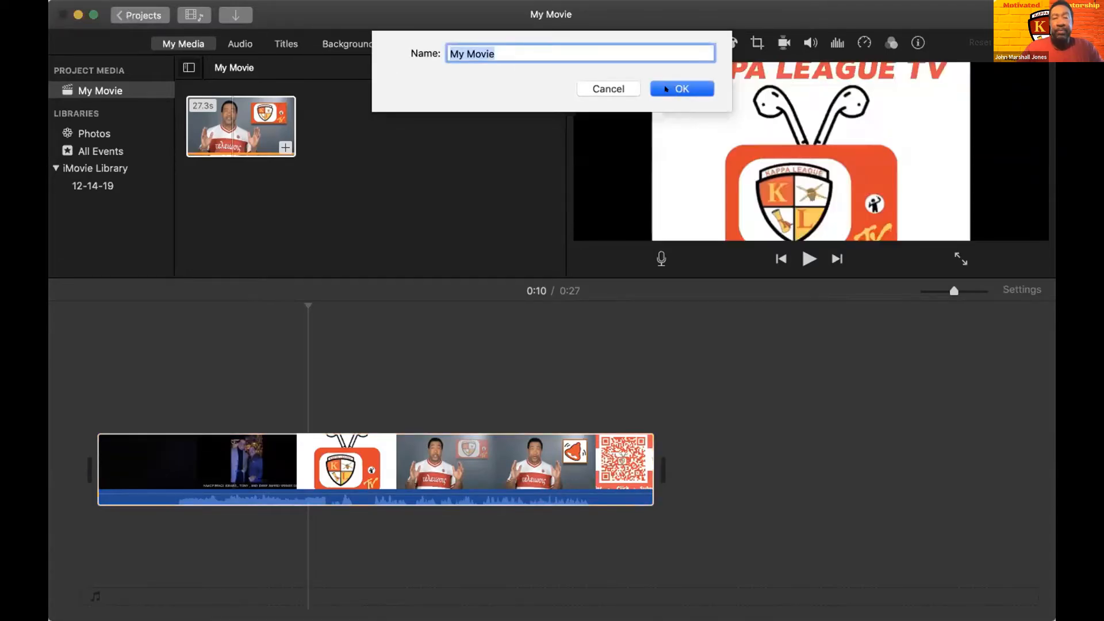
- Open the Motivated Mentor project and view its media import window without importing anything
mouse_move(412, 227)
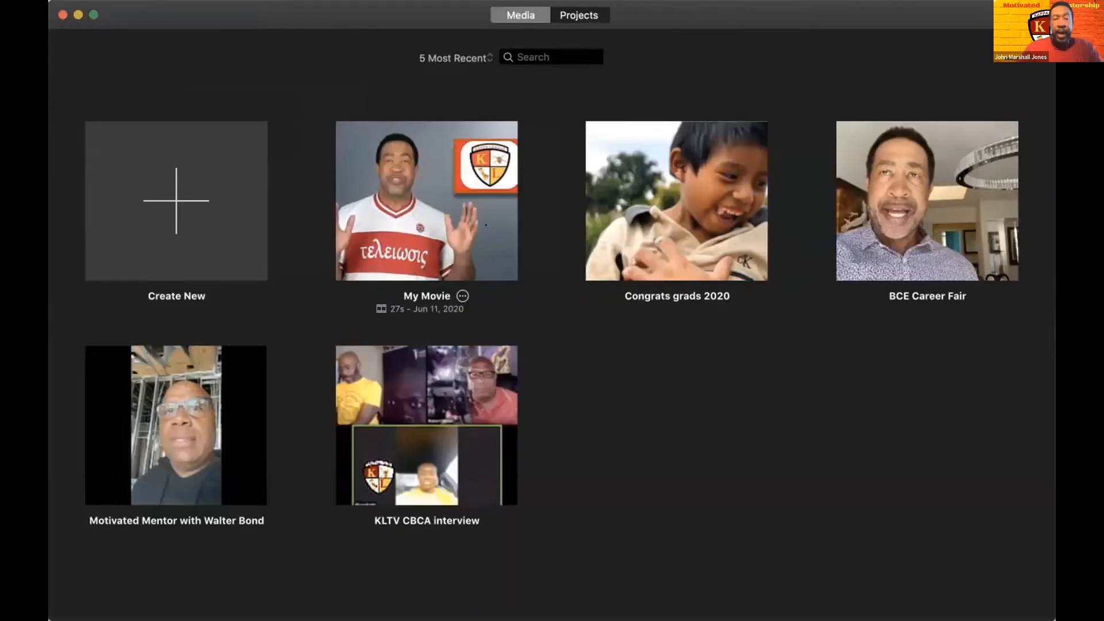
mouse_move(667, 216)
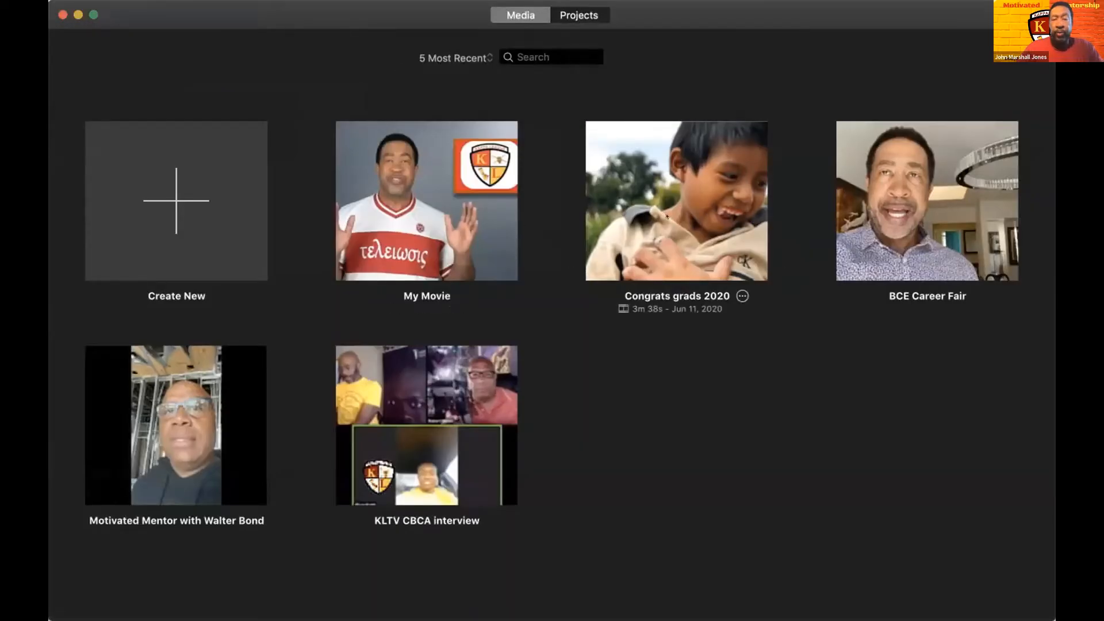
mouse_move(166, 448)
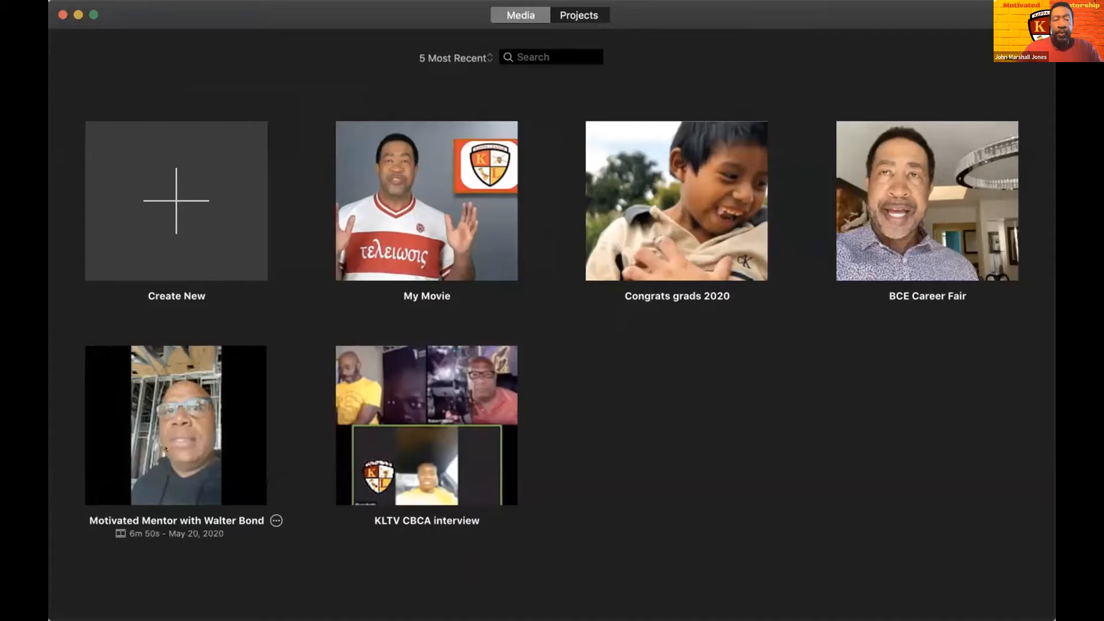
click(178, 424)
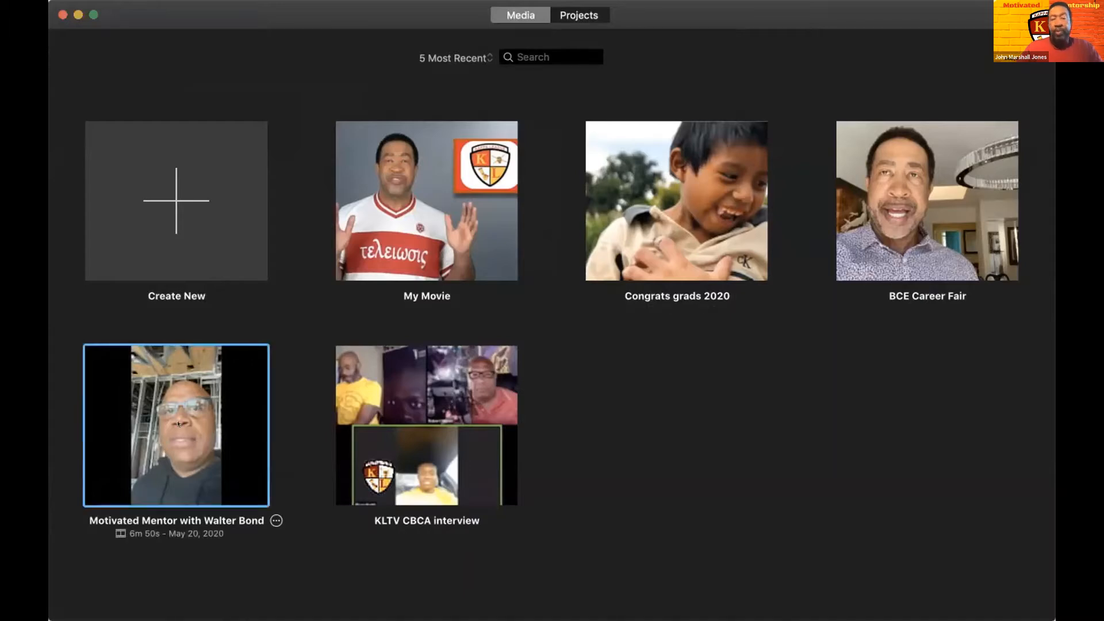
click(179, 424)
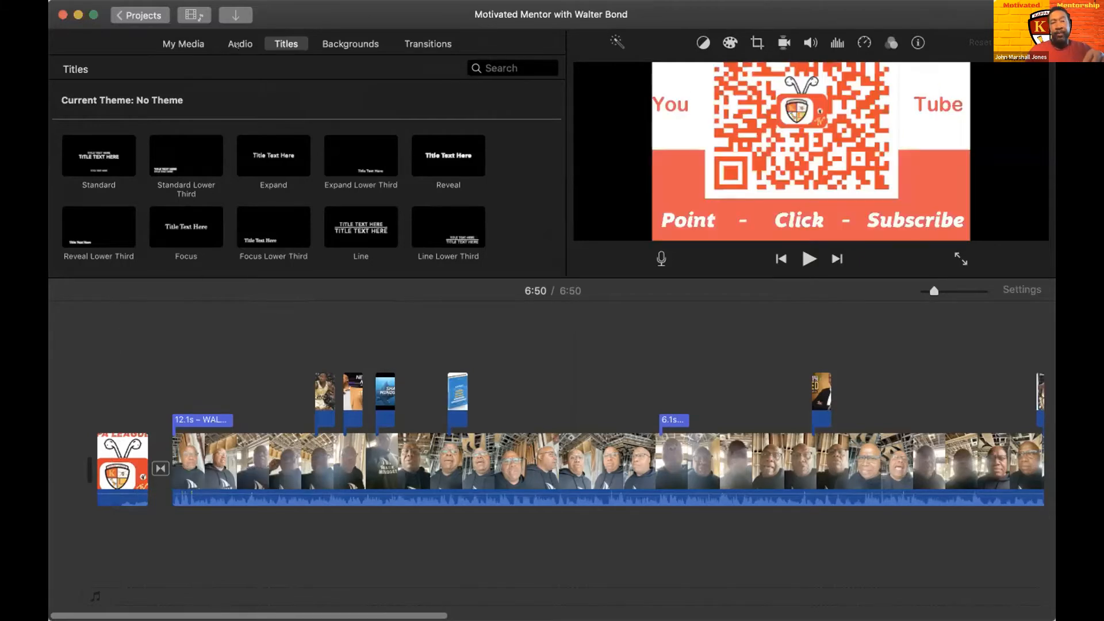
click(229, 11)
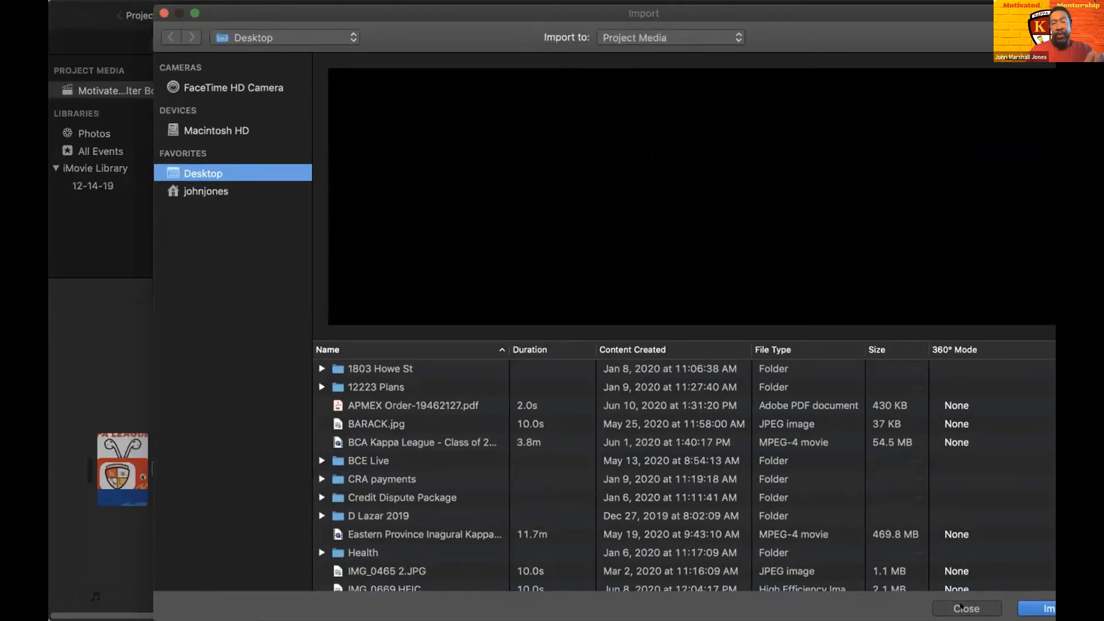
click(961, 607)
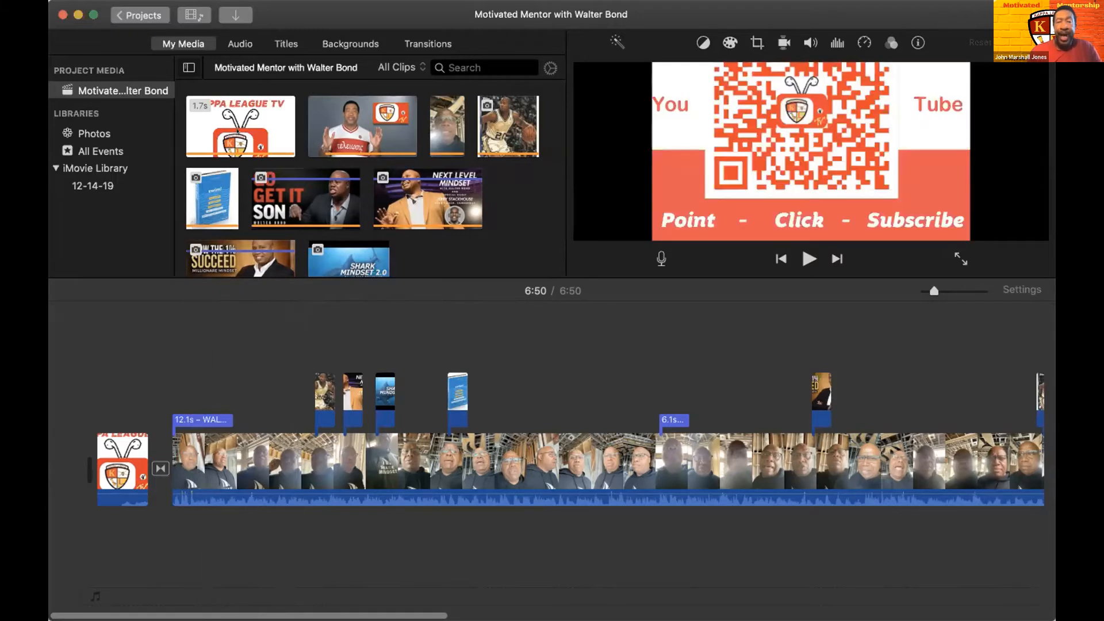
- Show the Standard Lower Third title style and select the 12.1 s title at the beginning of the main interview clip
click(275, 44)
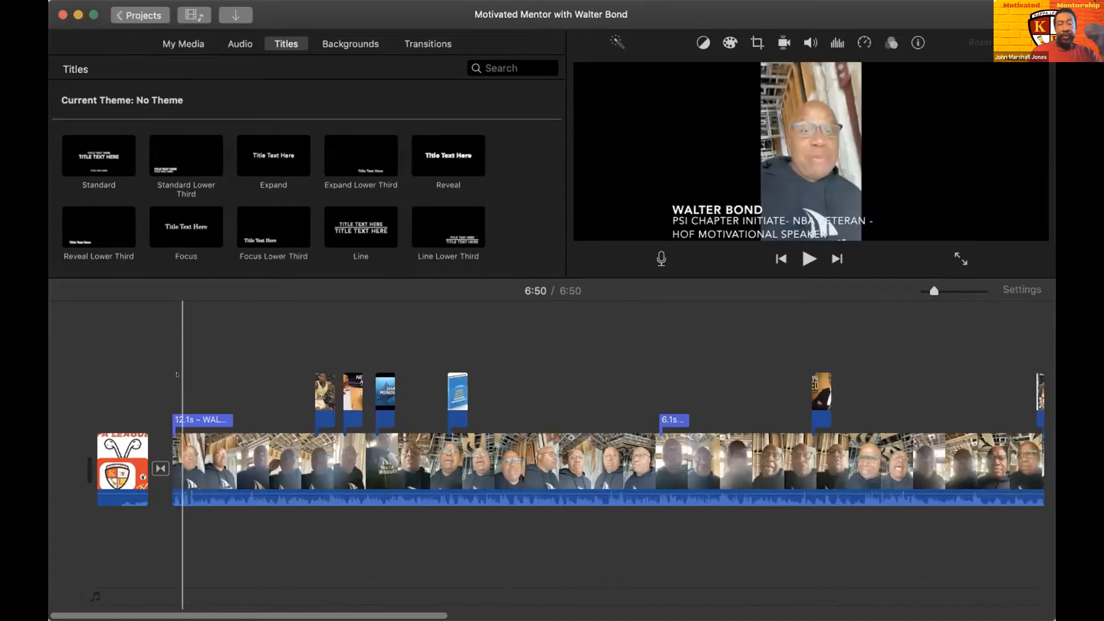
click(176, 152)
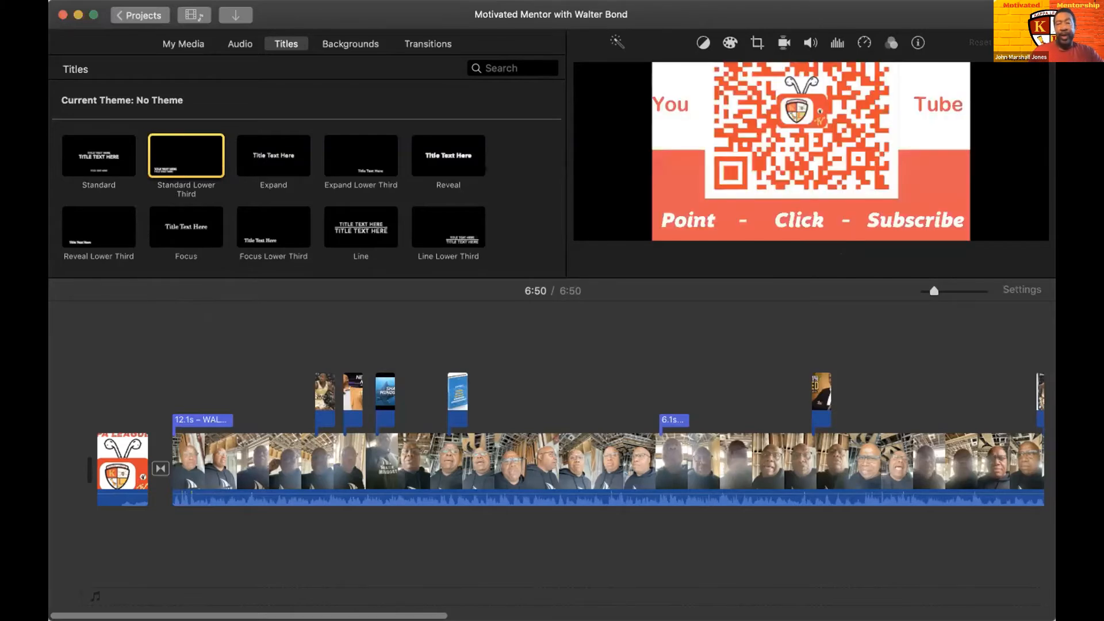
click(189, 415)
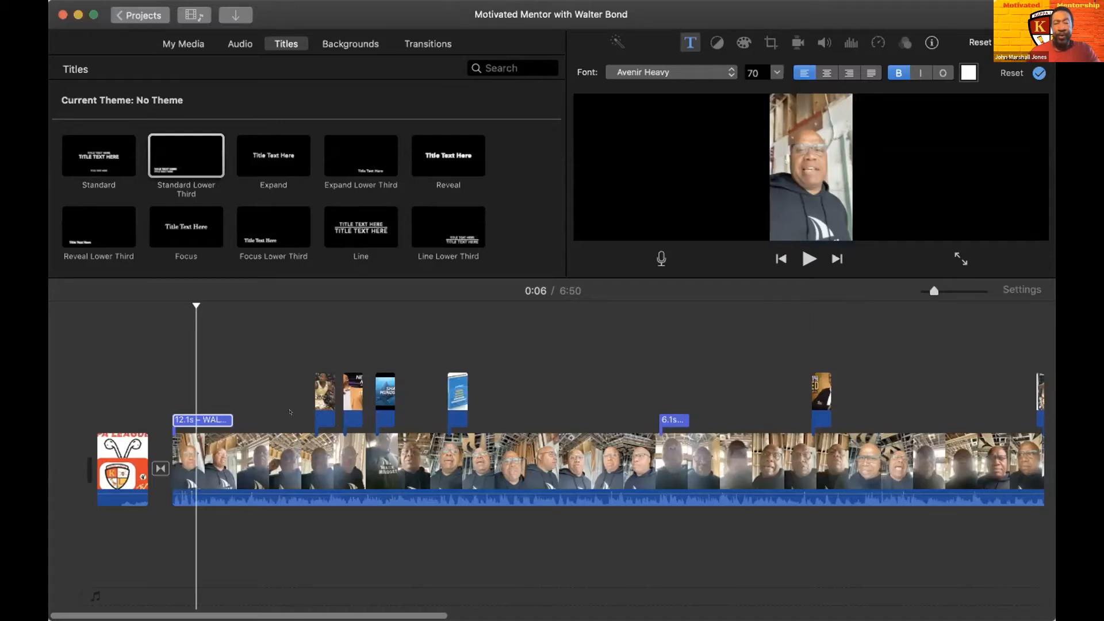
- Play back the interview from the 12.1 s title through the picture overlays, and the section around the 6.1 s title
key(space)
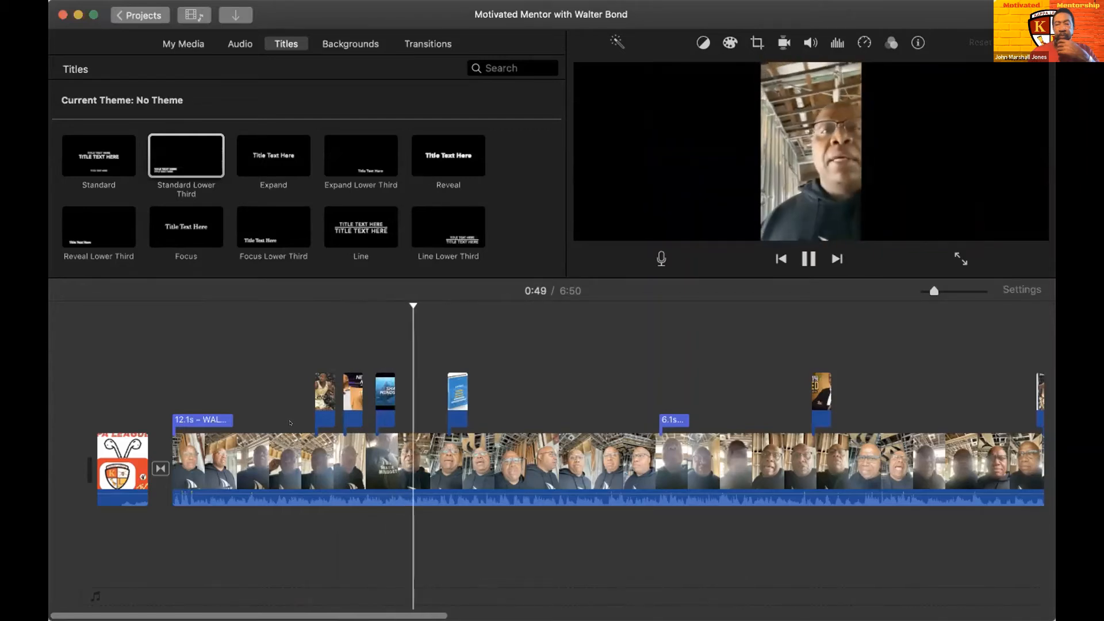
key(space)
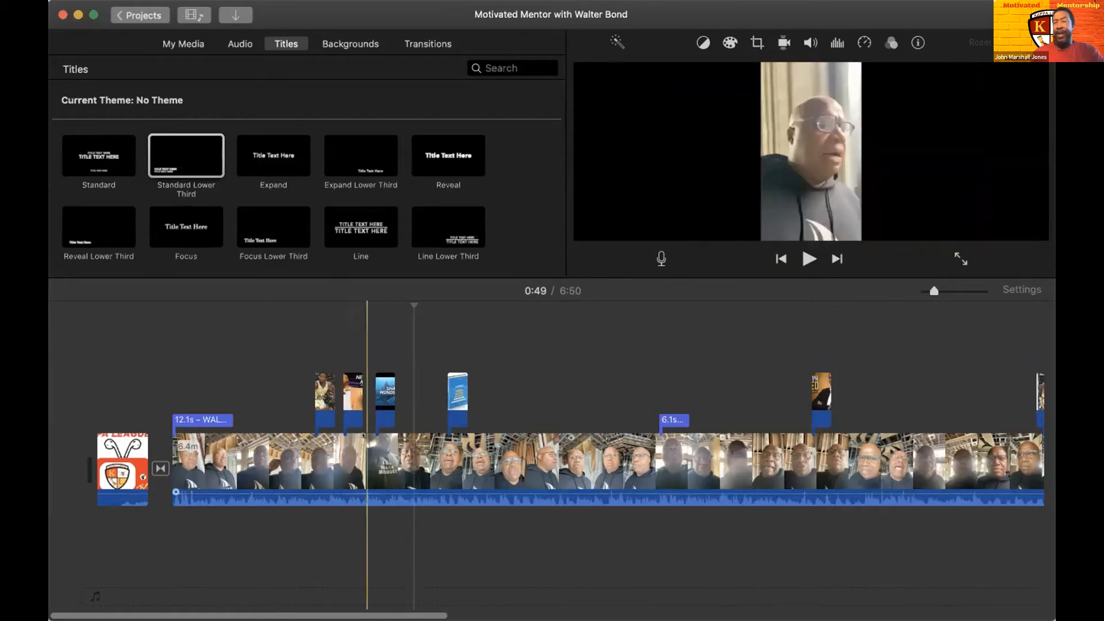
key(space)
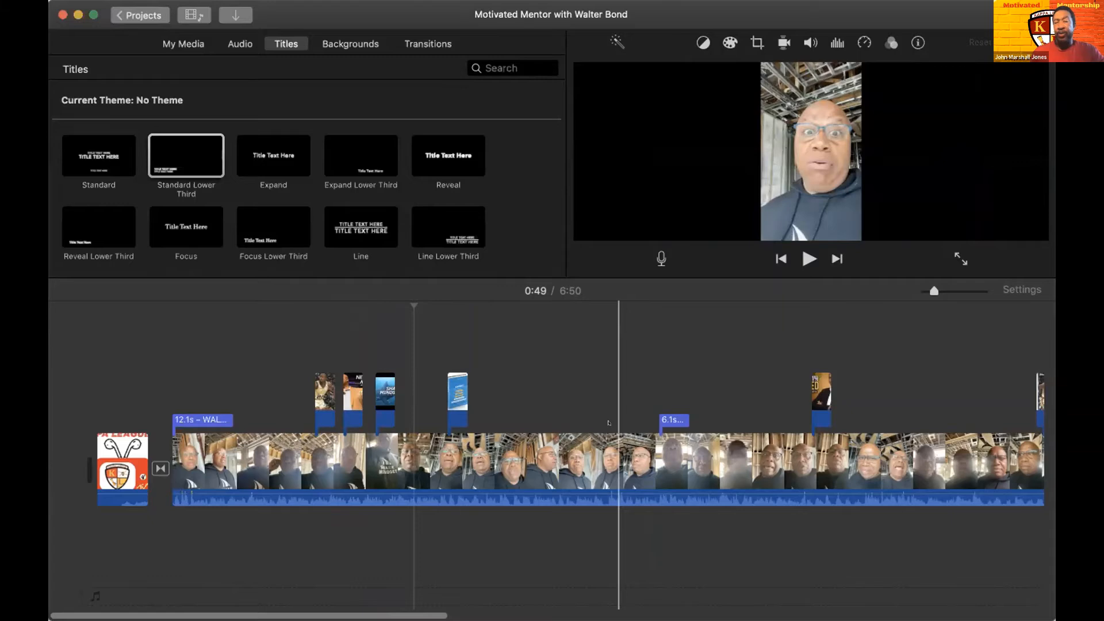
key(space)
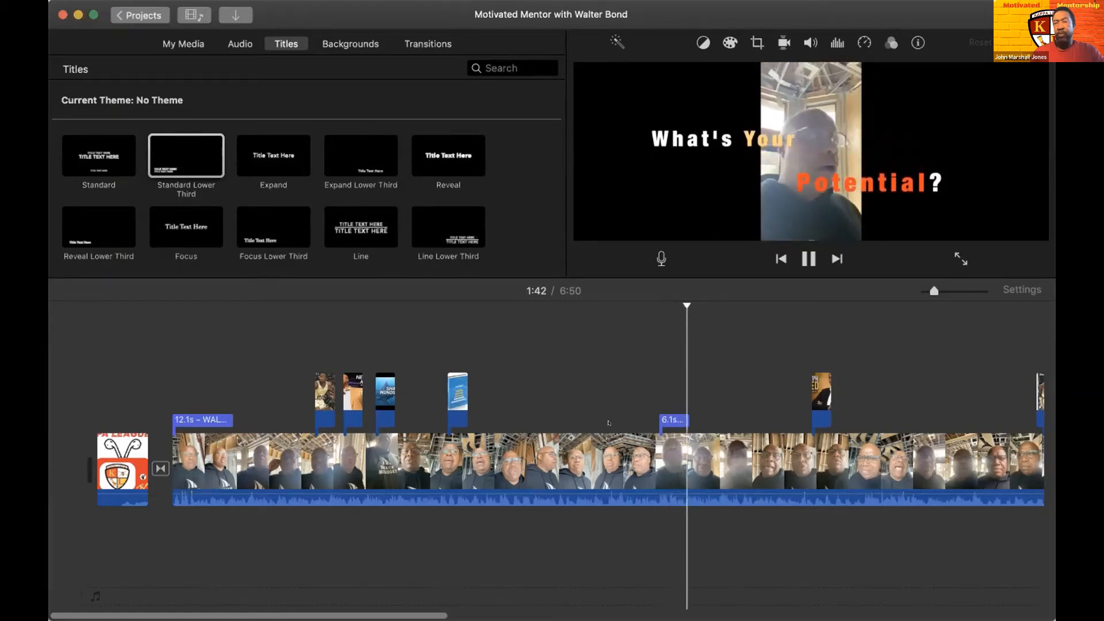
key(space)
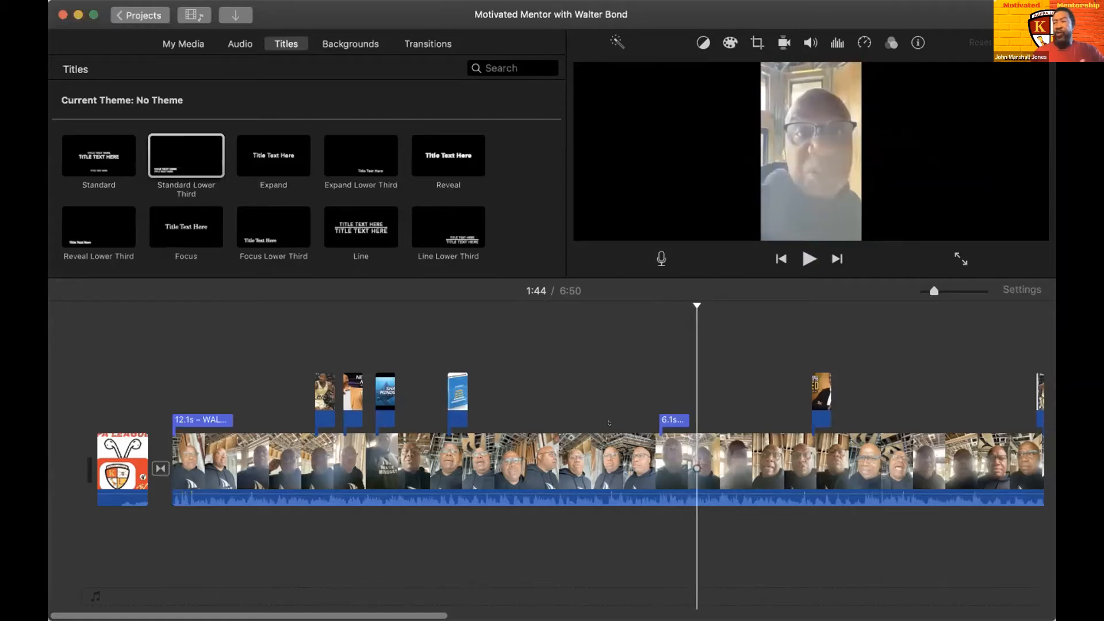
- Look through the whole timeline to the closing clip and return to its beginning
scroll(609, 423, right, 10)
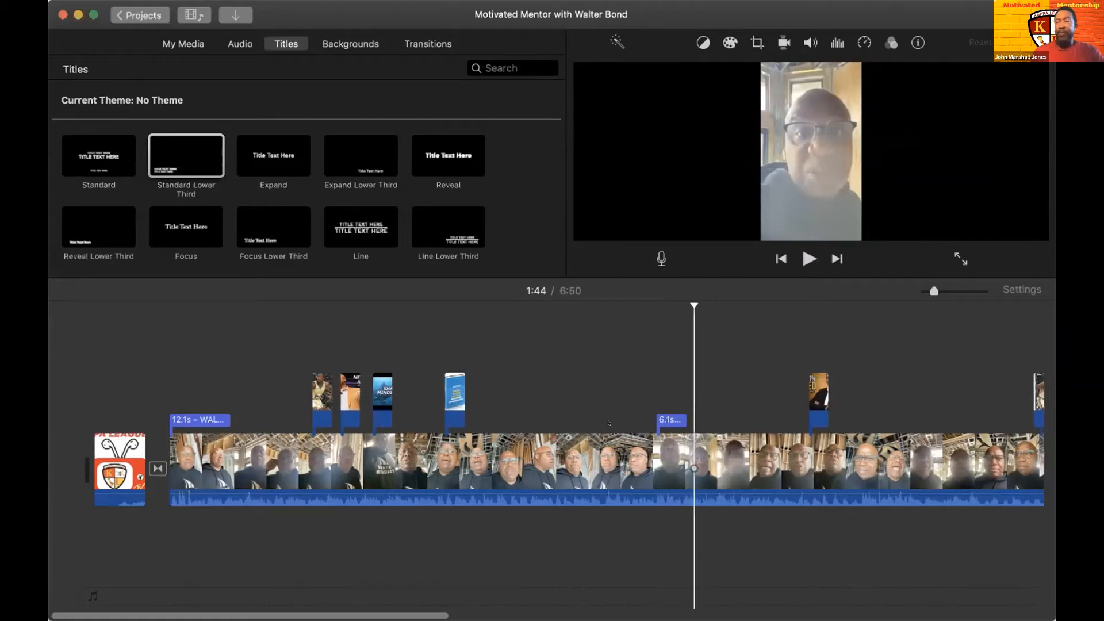
scroll(608, 423, right, 15)
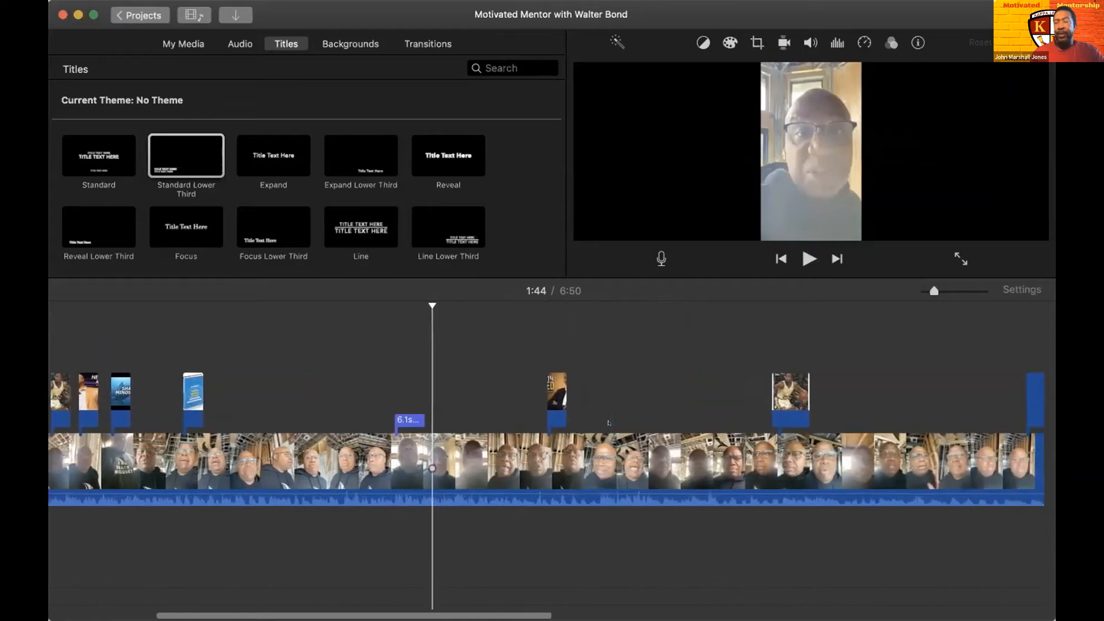
scroll(609, 423, right, 18)
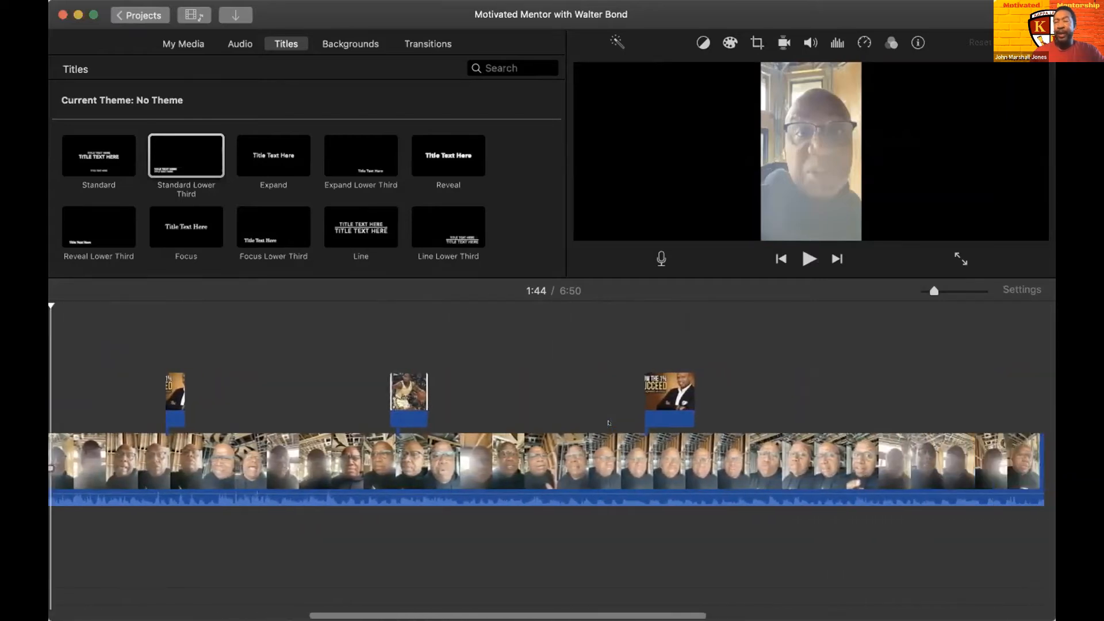
scroll(608, 423, right, 20)
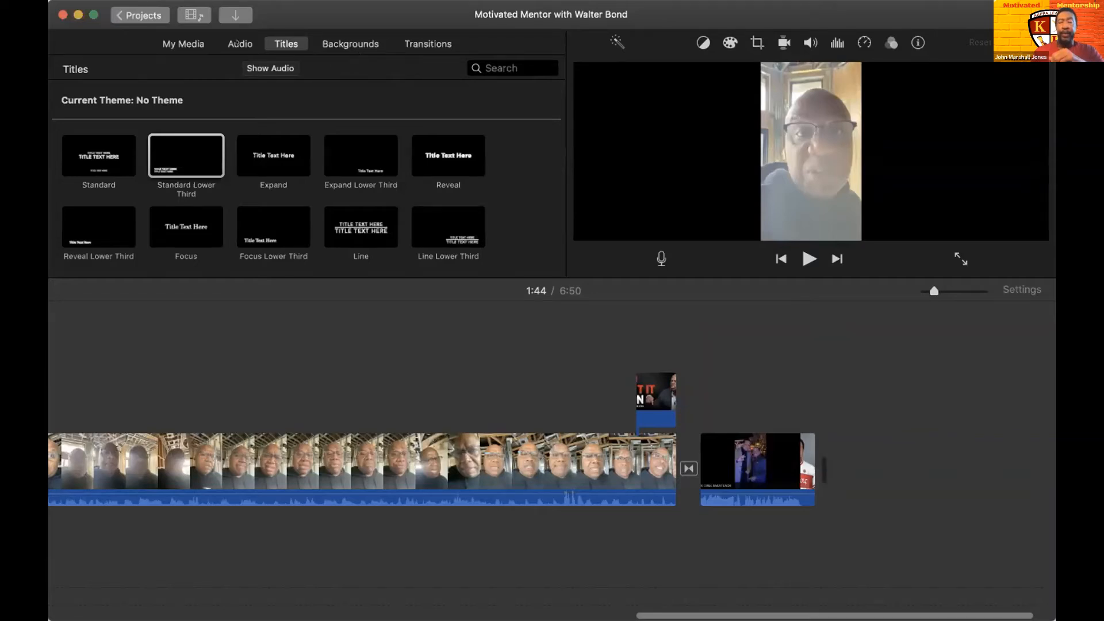
scroll(277, 316, left, 5)
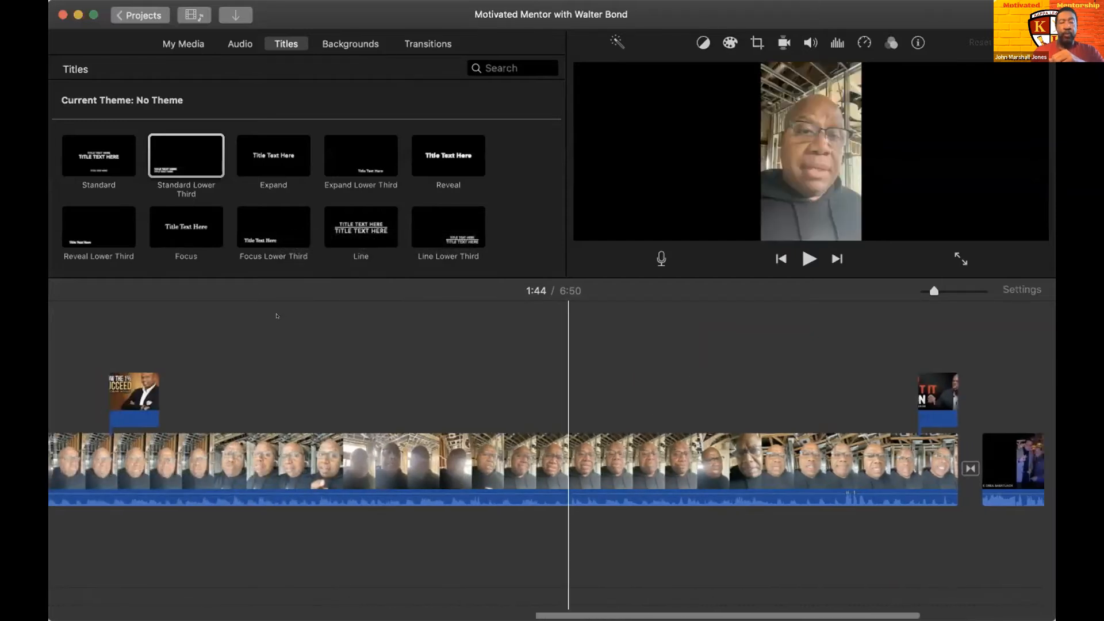
scroll(277, 316, left, 10)
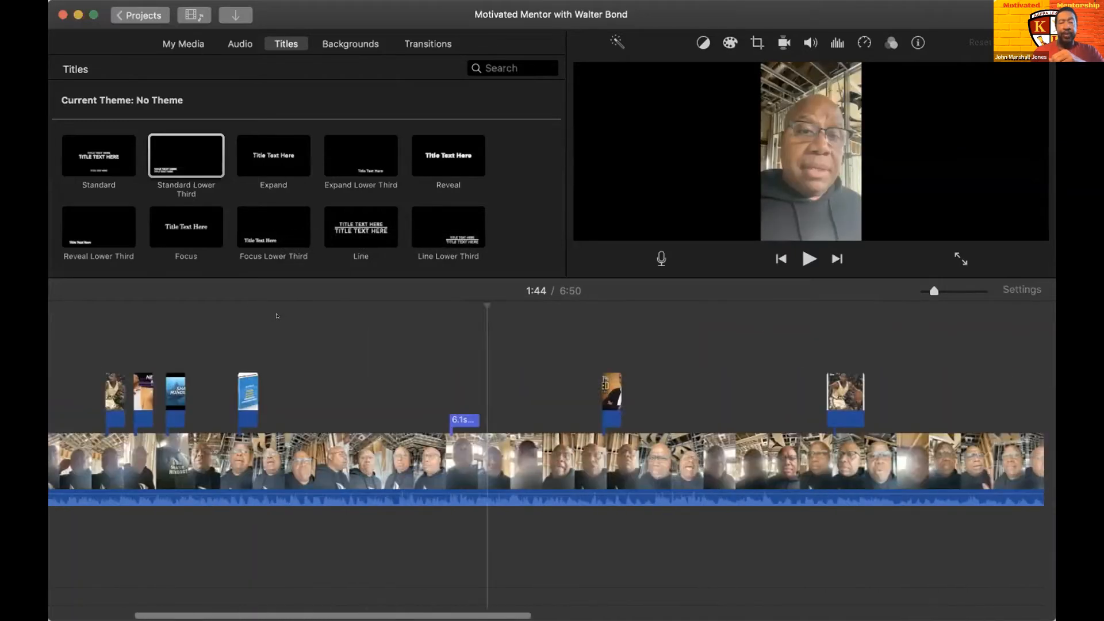
scroll(276, 315, left, 7)
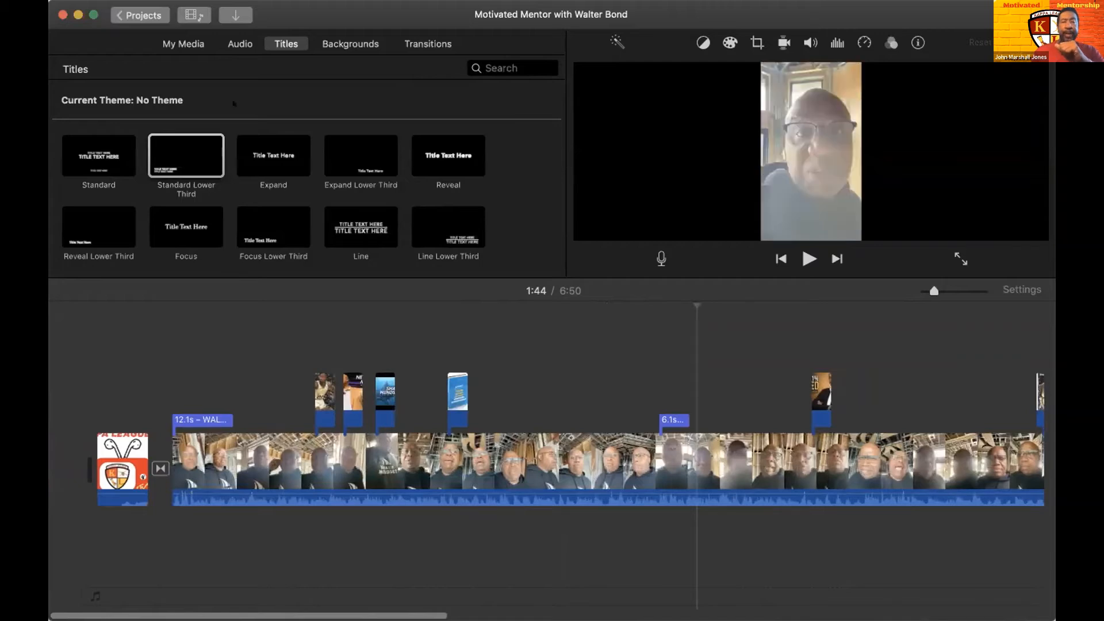
- Leave for the projects overview, open the BCE Career Fair project and select the 16.2 s Collins Avenue Medium music clip
click(129, 10)
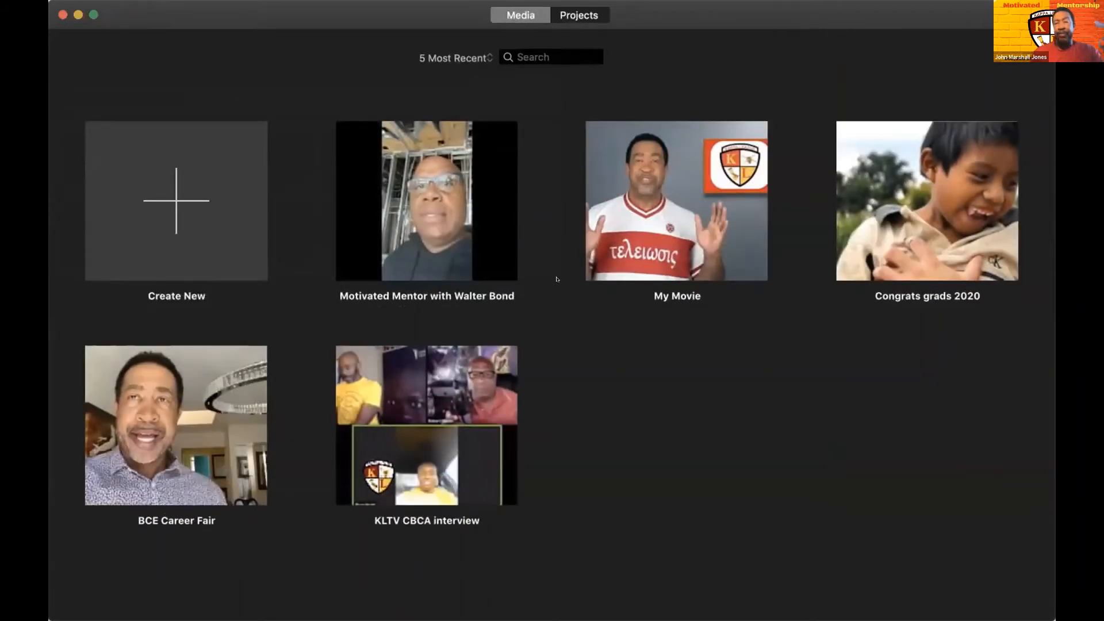
click(192, 424)
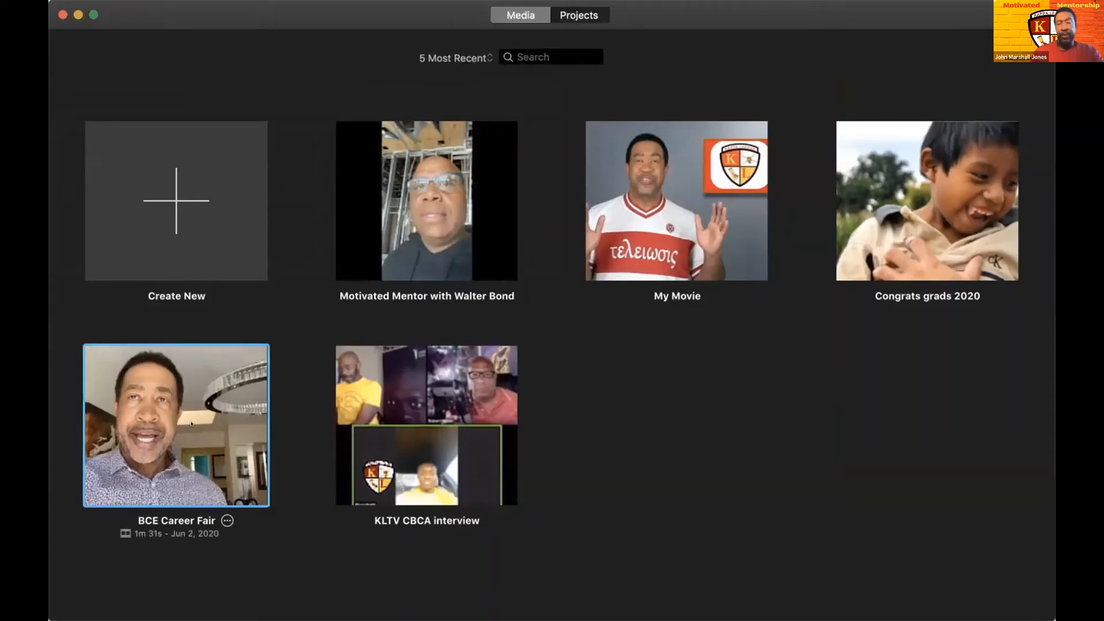
double_click(192, 424)
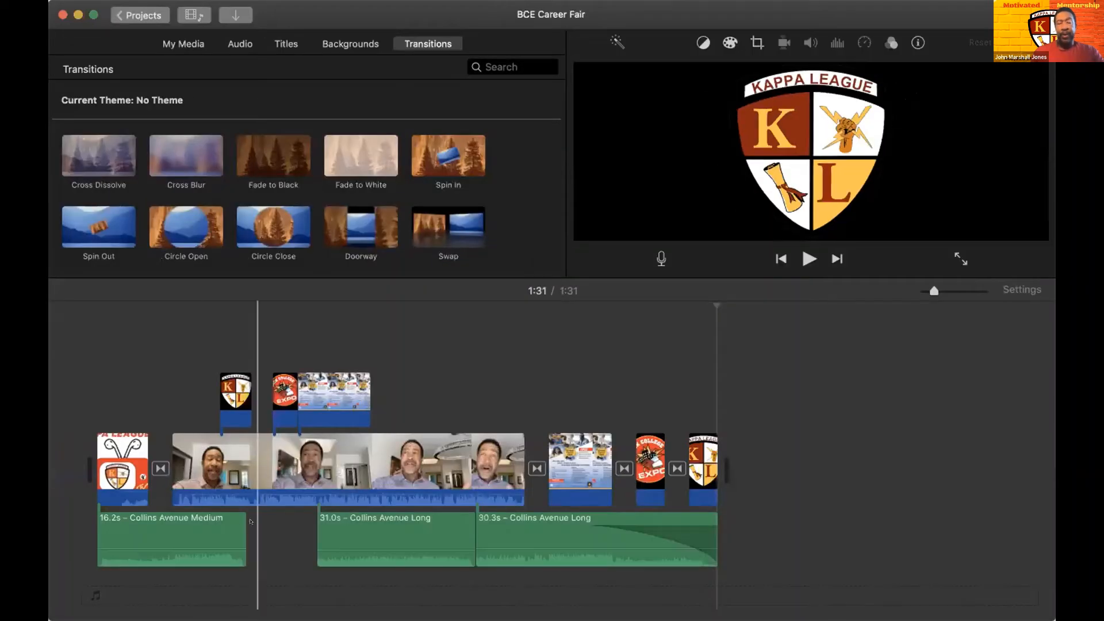
click(126, 520)
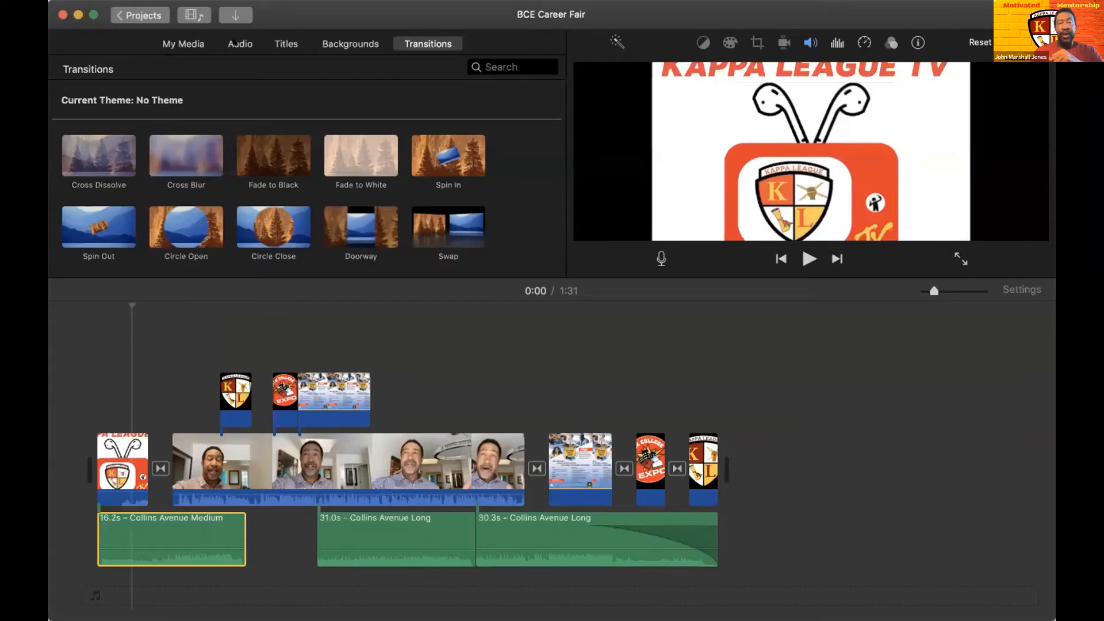
- Show the Jingles sound effects and preview Breakbeat Long and Acoustic Sunrise
click(231, 43)
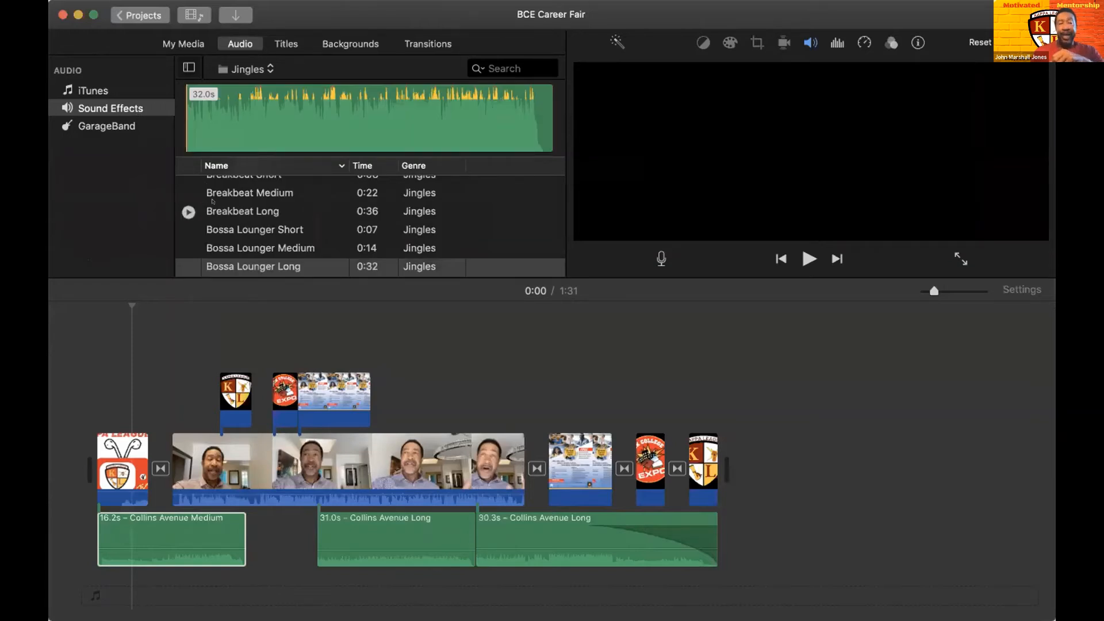
click(180, 204)
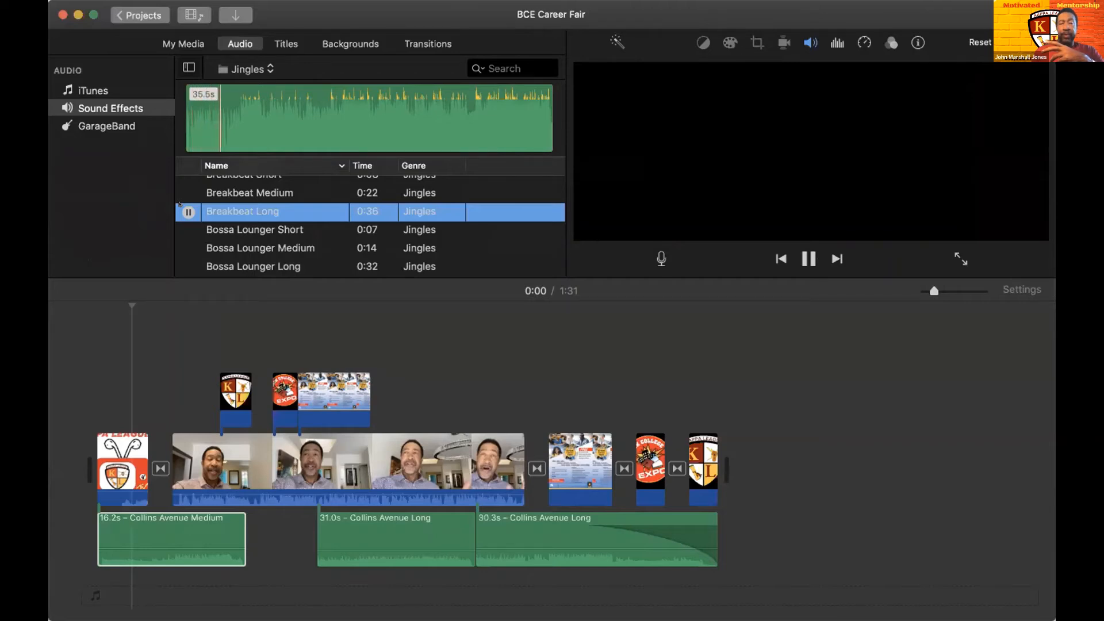
click(188, 212)
scroll(217, 239, down, 3)
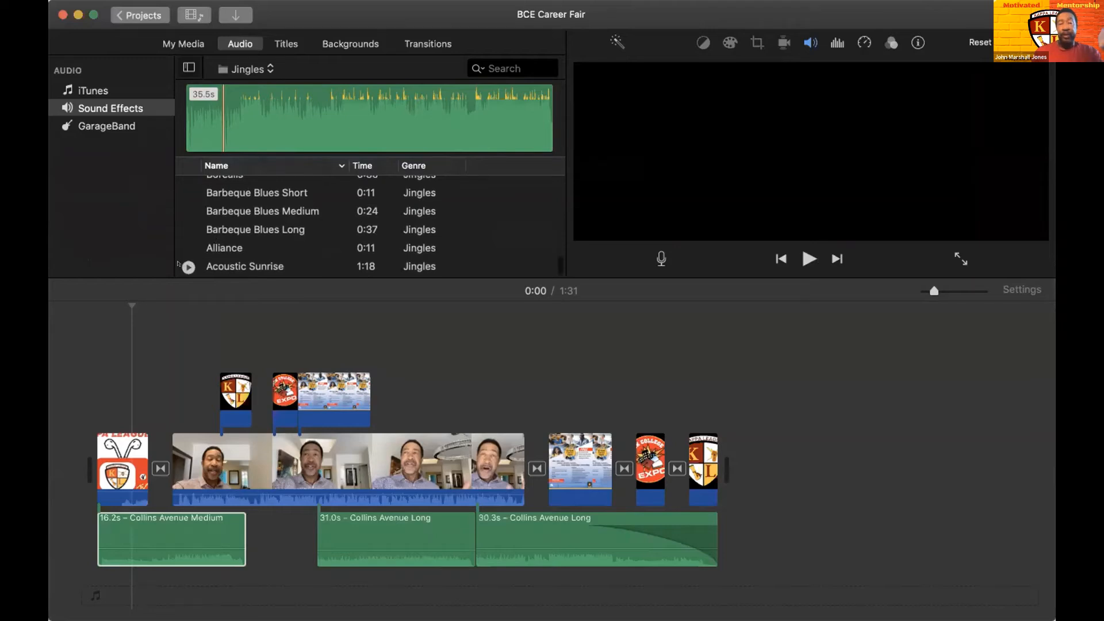
click(188, 266)
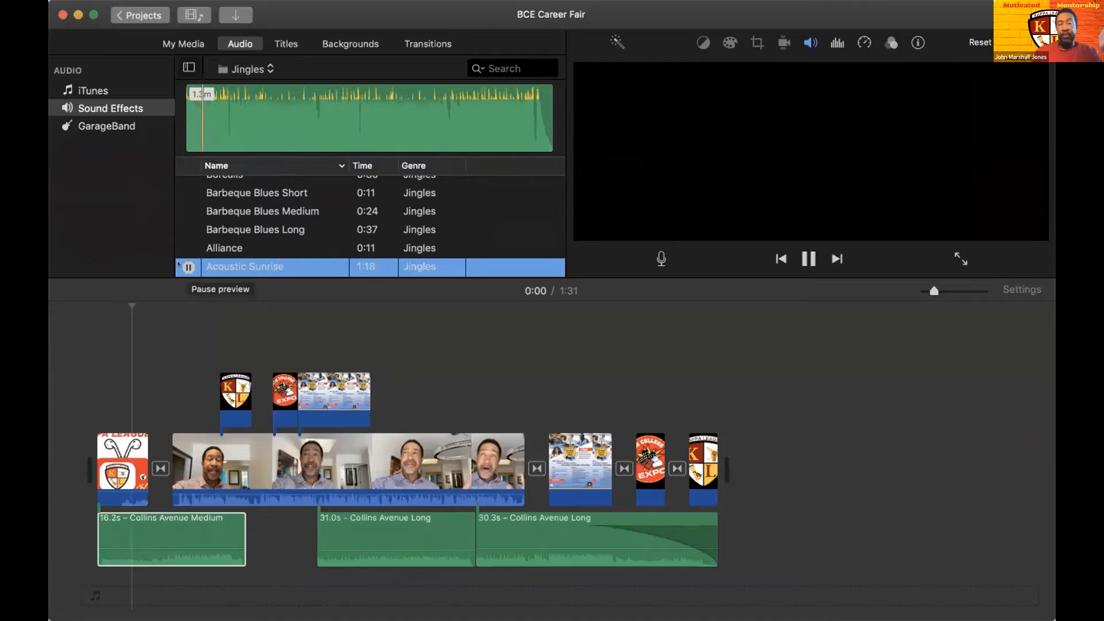
click(179, 265)
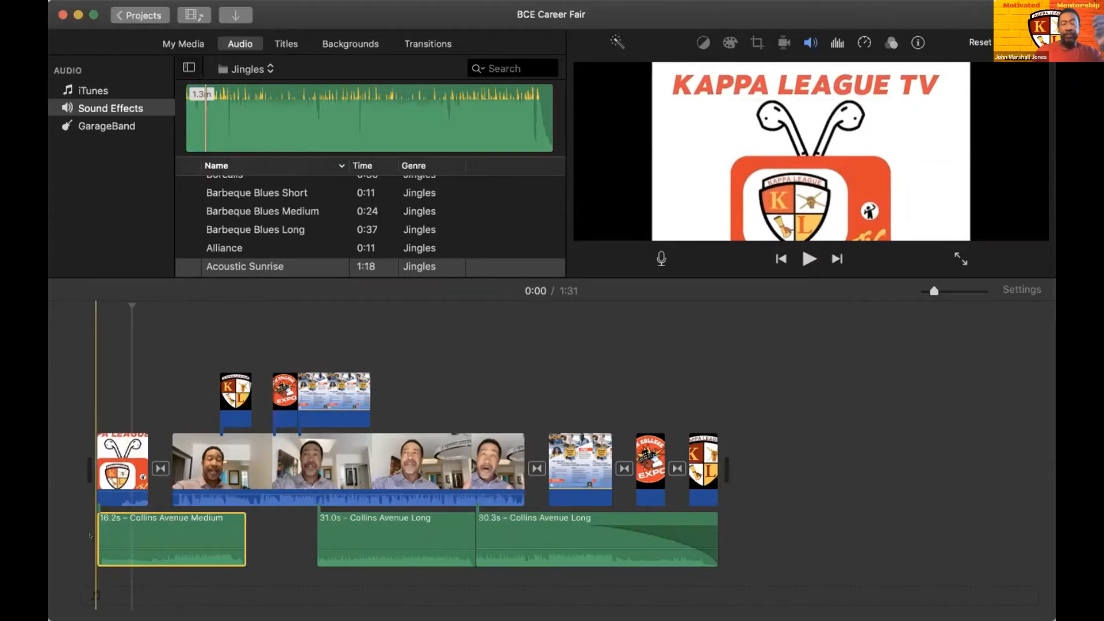
- Play the opening seconds, lower the Collins Avenue Medium clip's volume until its waveform is flat, and play the opening again
key(space)
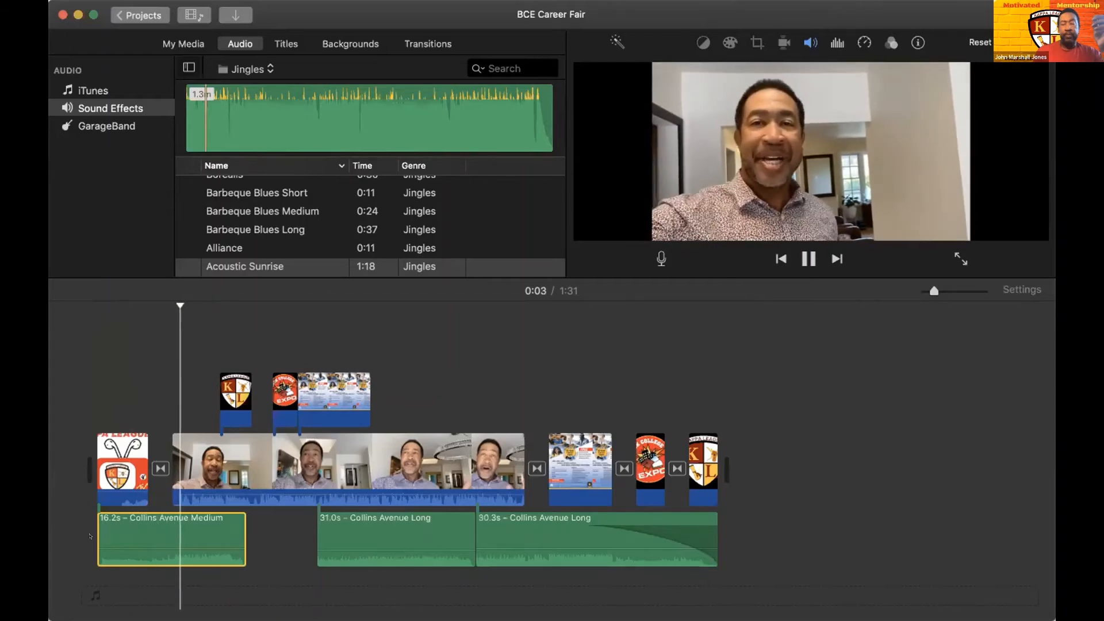
key(space)
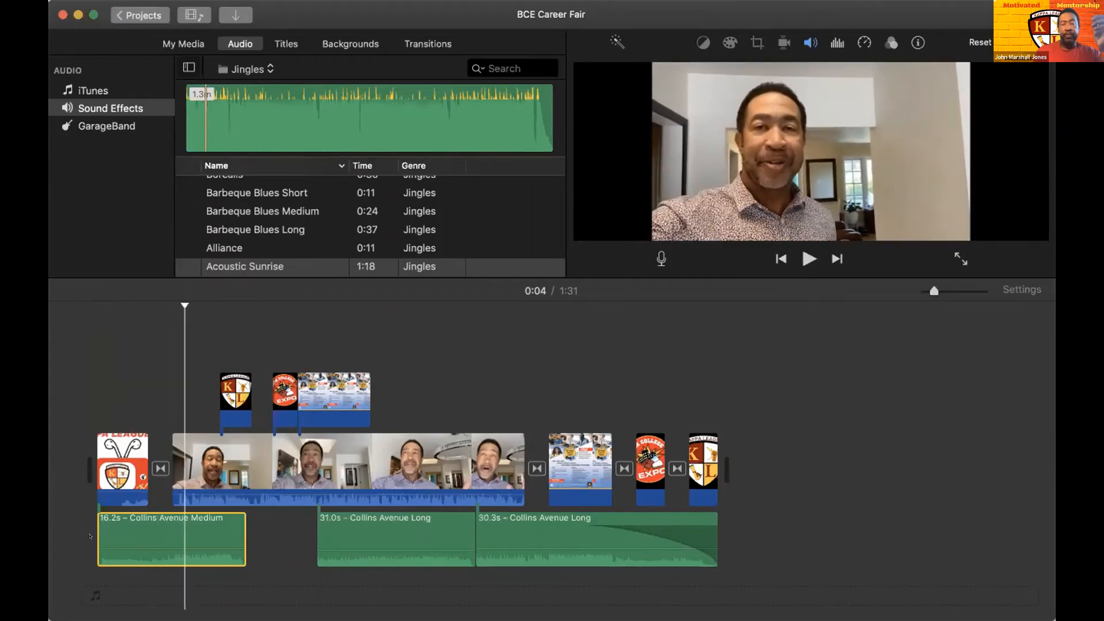
click(140, 535)
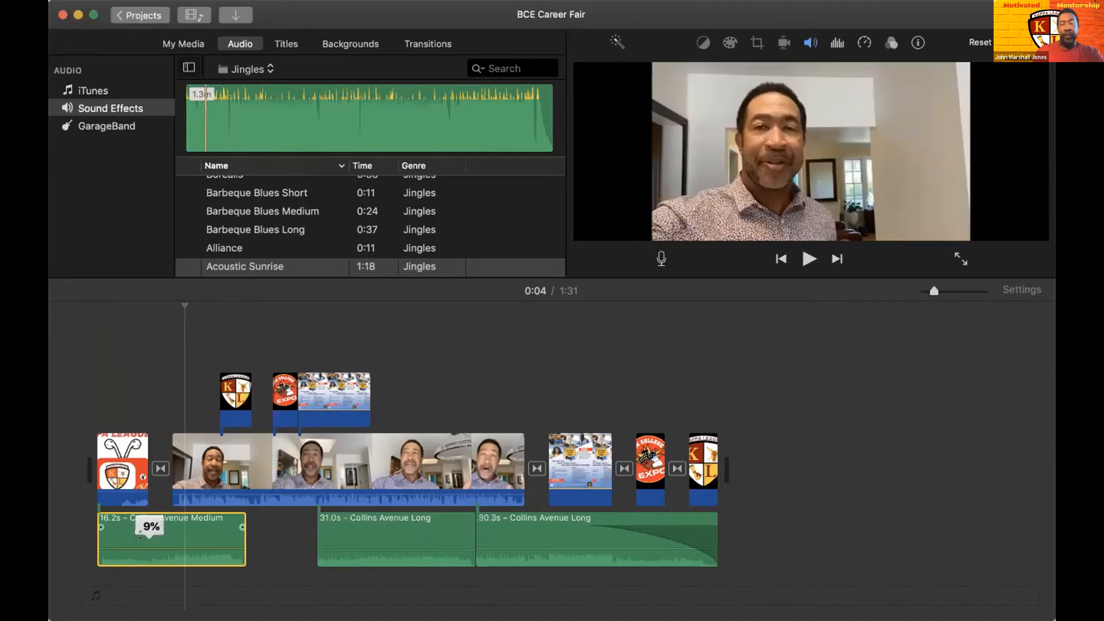
drag(140, 536, 131, 556)
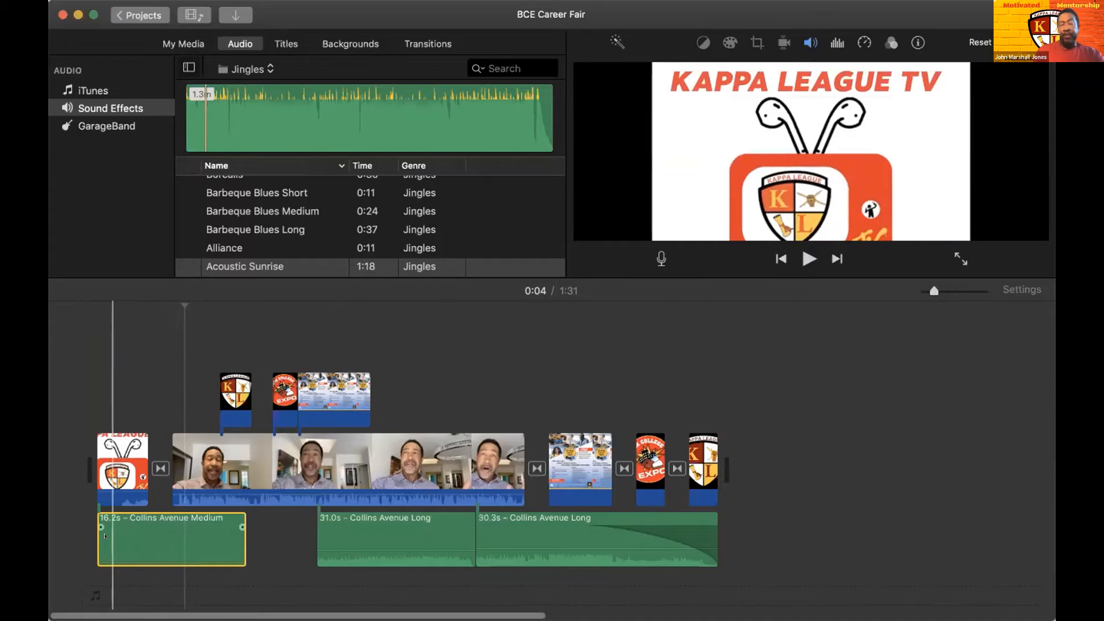
key(space)
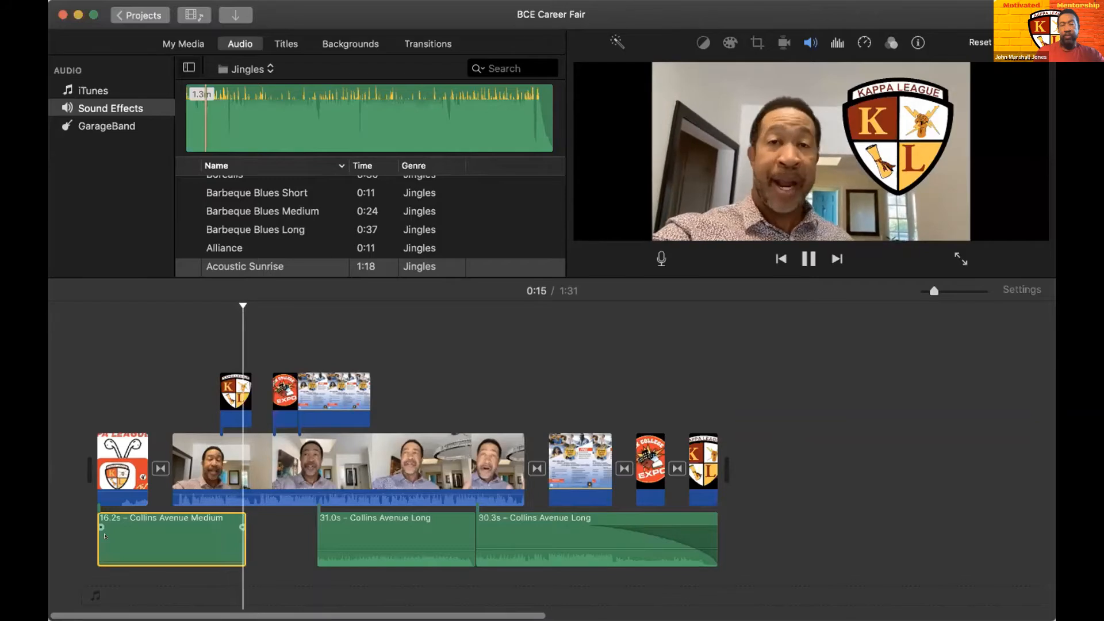
key(space)
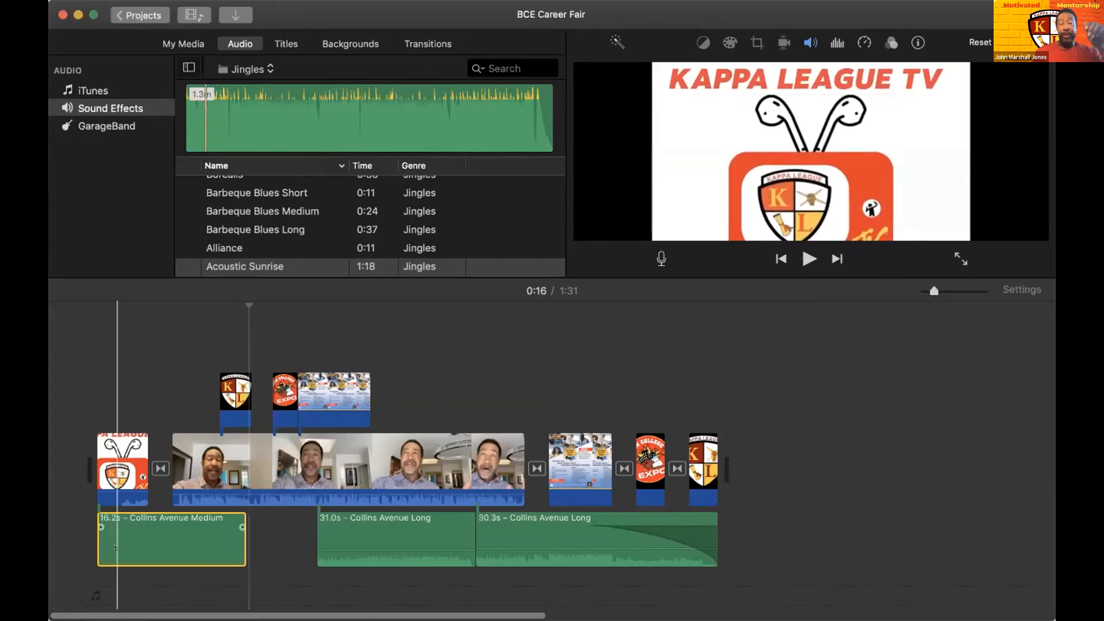
- Raise the Collins Avenue Medium clip's volume and play the movie from the start to about 0:17
mouse_move(107, 548)
mouse_down()
mouse_move(106, 532)
mouse_move(107, 543)
mouse_up()
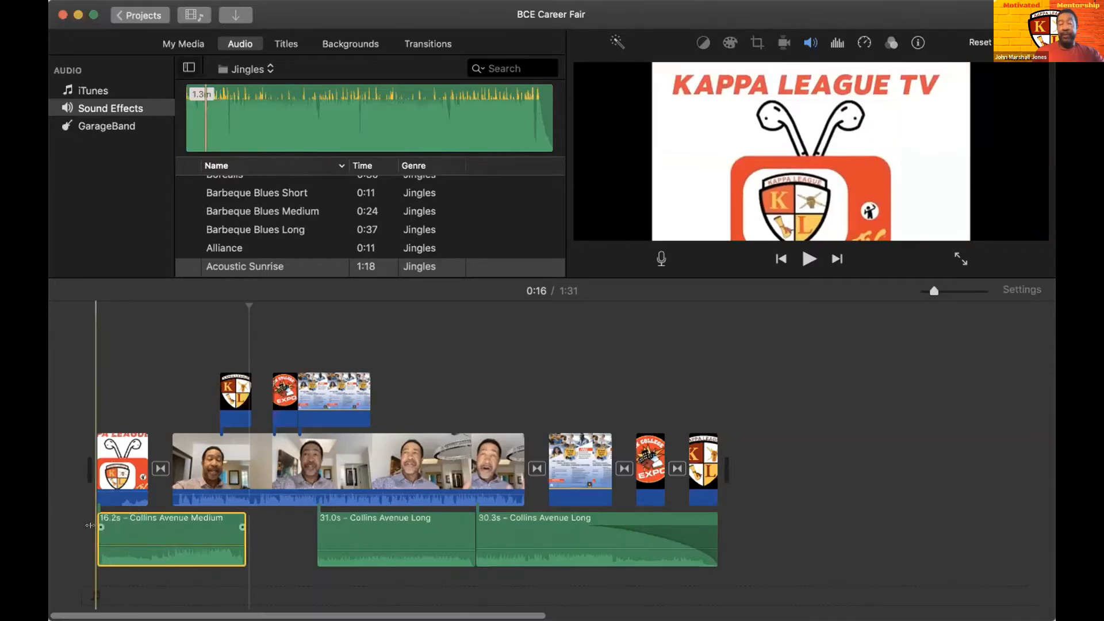
key(space)
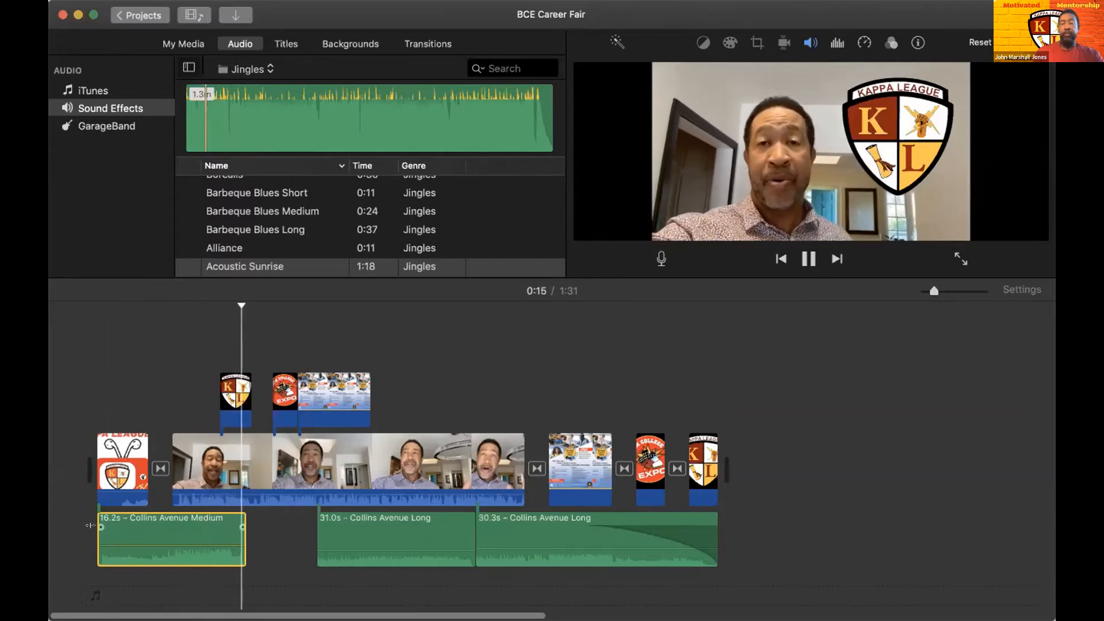
key(space)
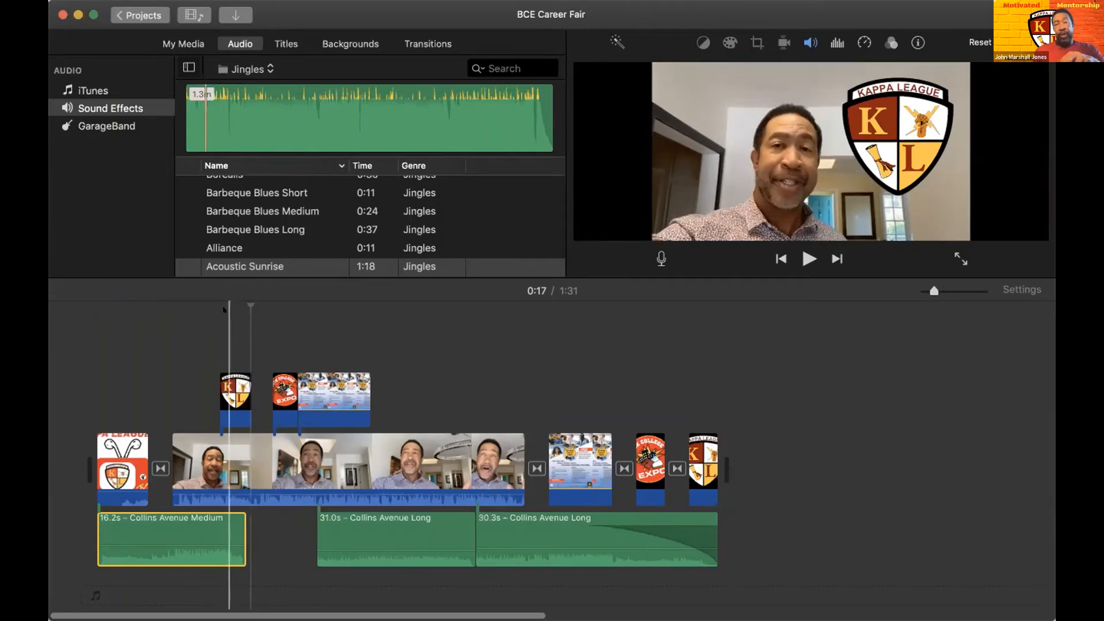
- Show the project media and change the Kappa League shield overlay at 0:13 to a Cutaway
click(185, 43)
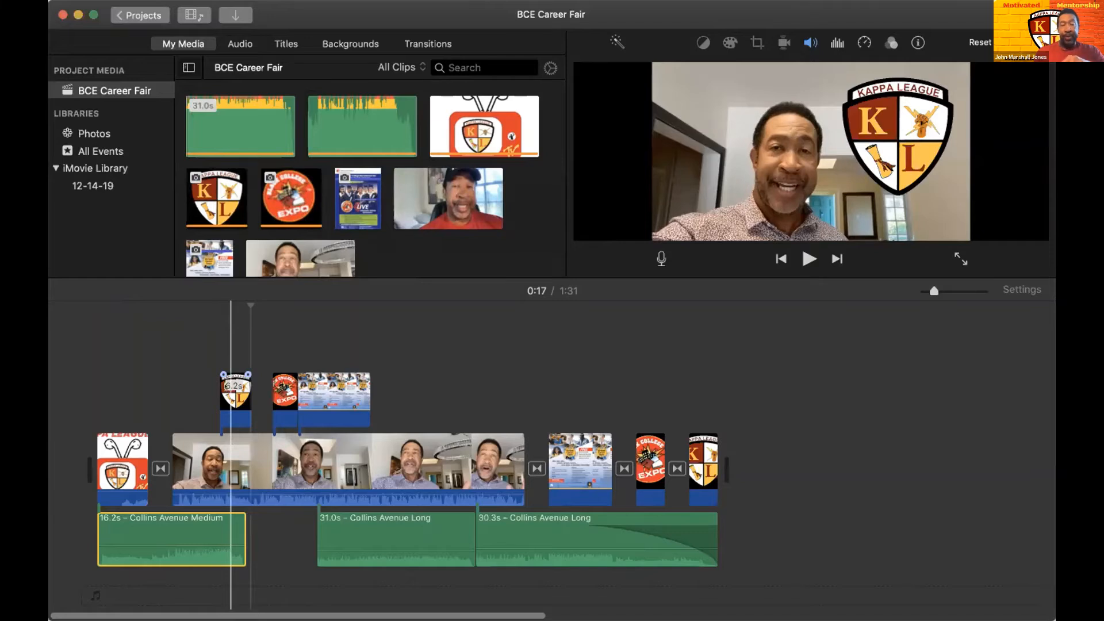
click(233, 391)
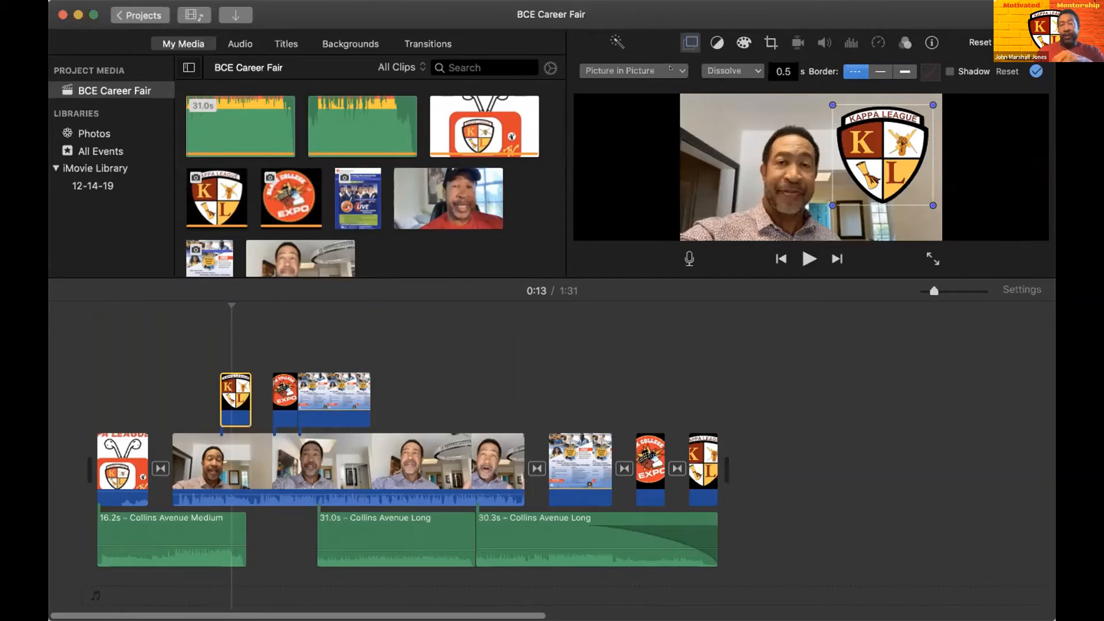
click(677, 68)
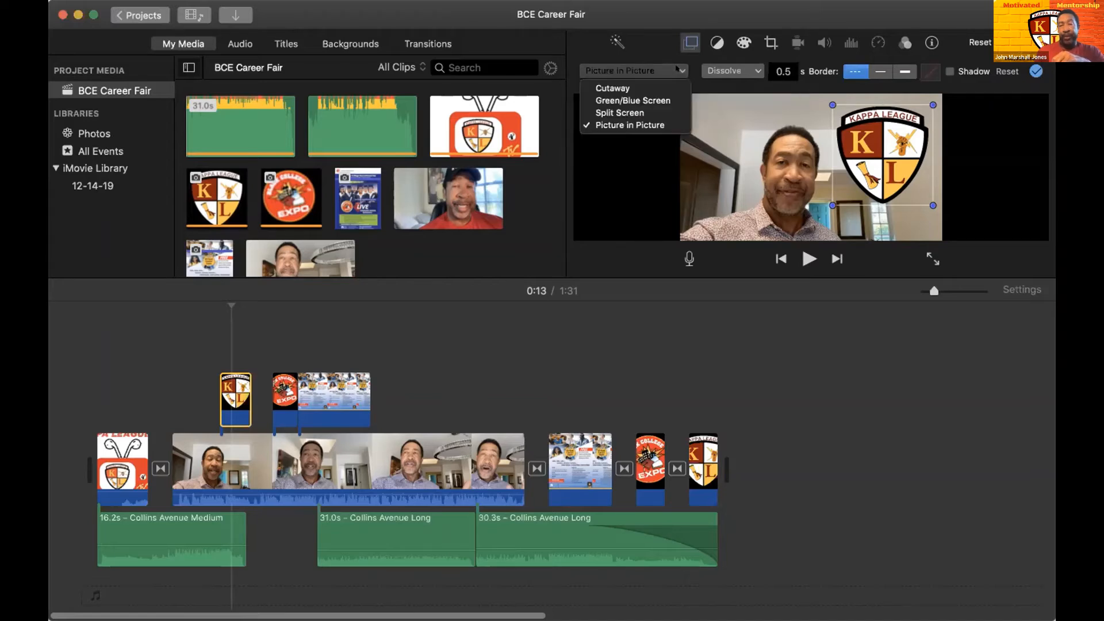
click(644, 86)
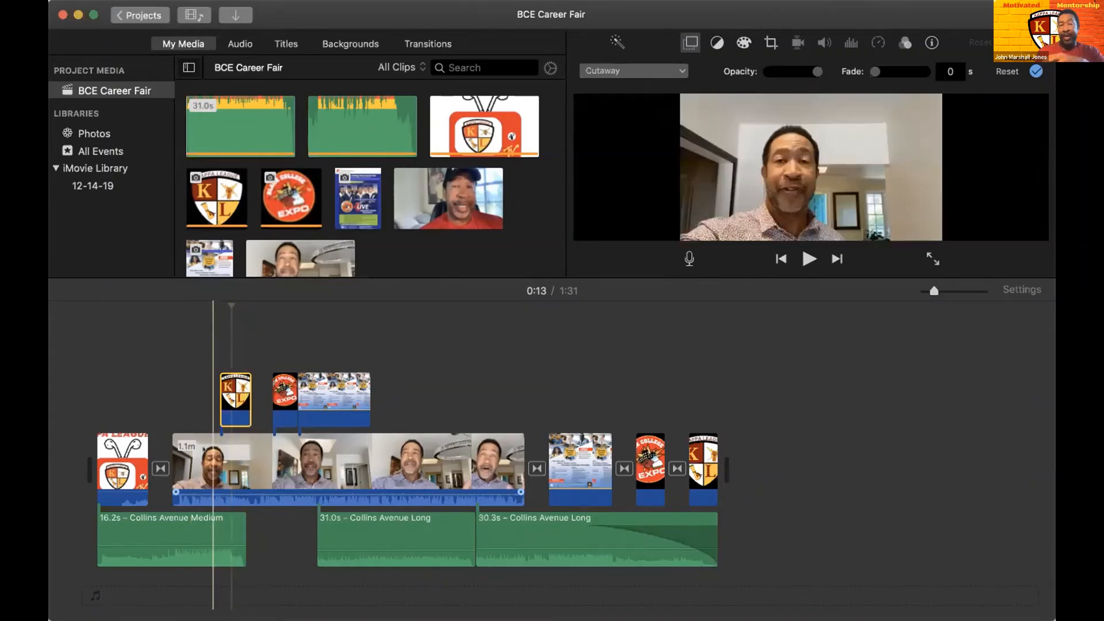
- Change the Kappa League shield overlay to Split Screen and play the movie from about 0:07 to 0:13
click(670, 68)
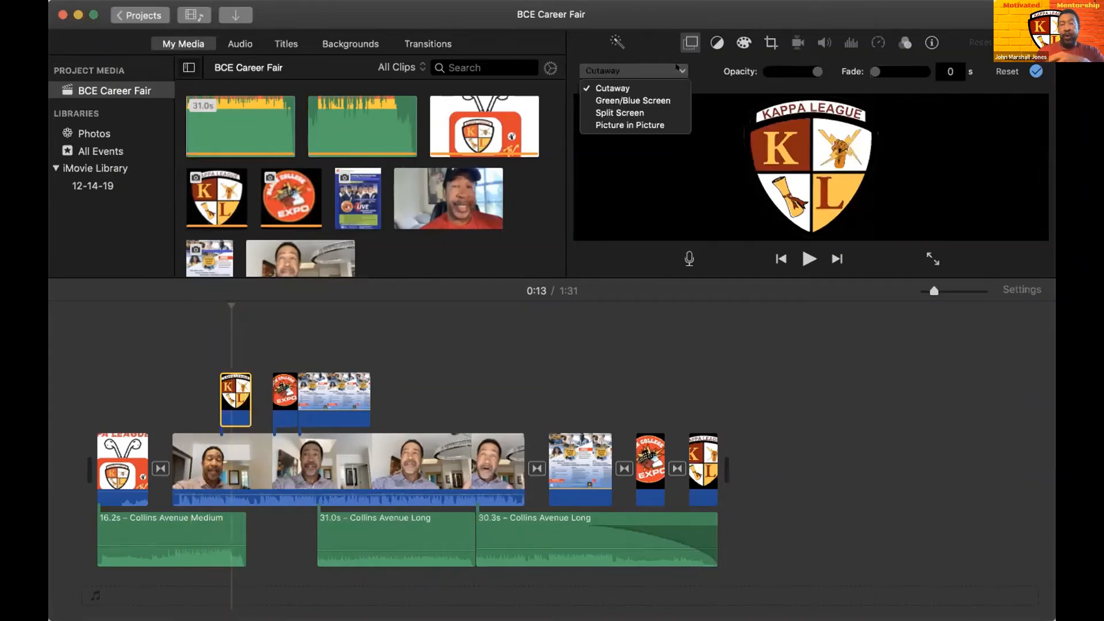
click(639, 110)
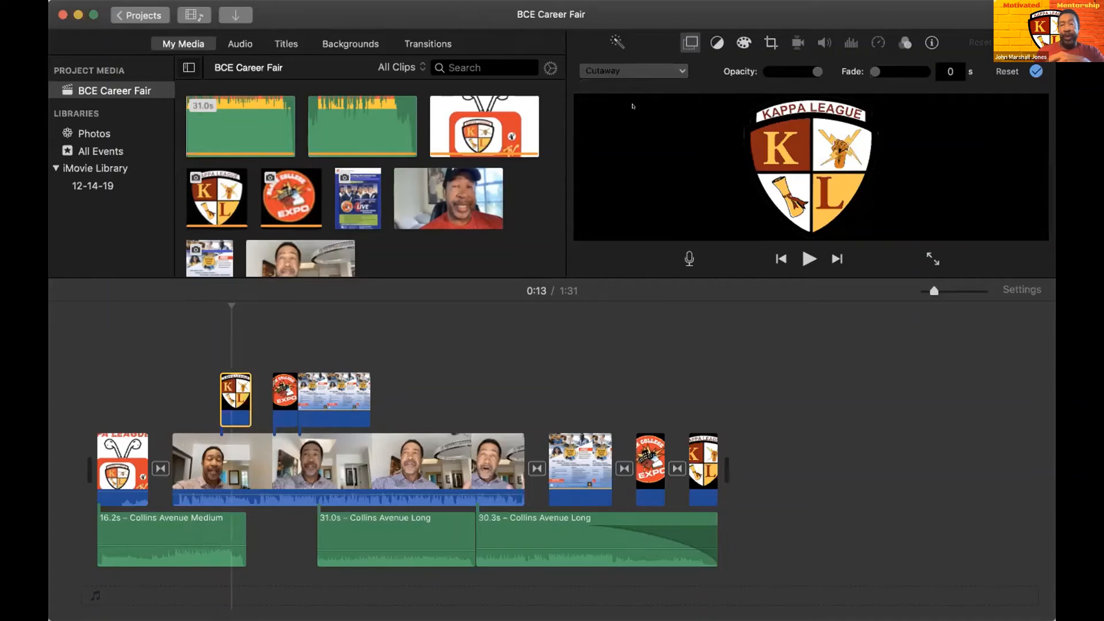
click(191, 384)
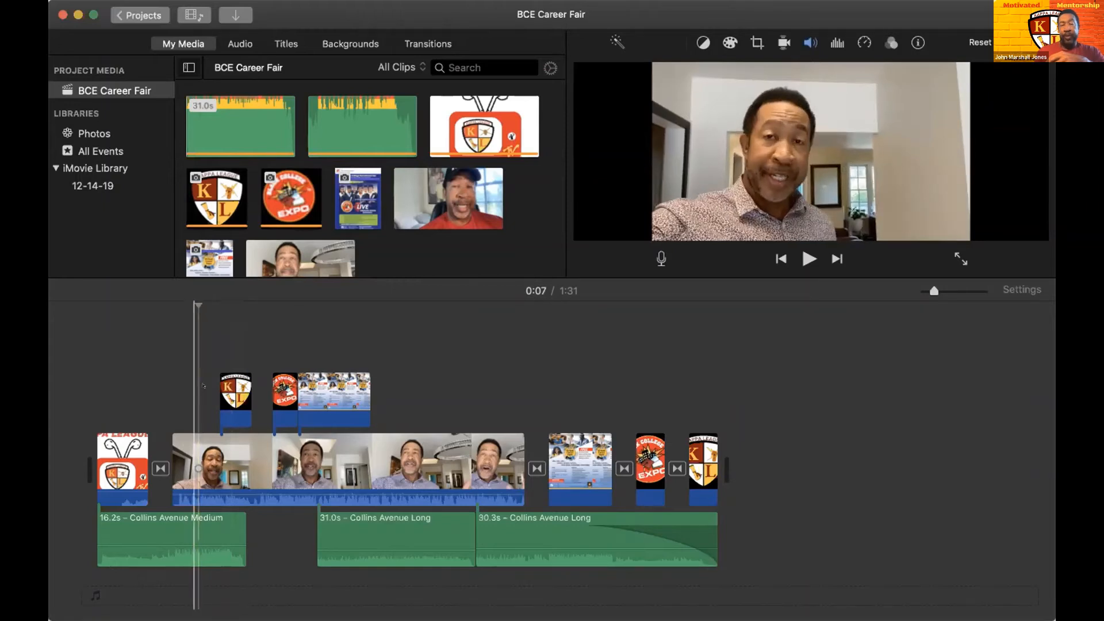
key(space)
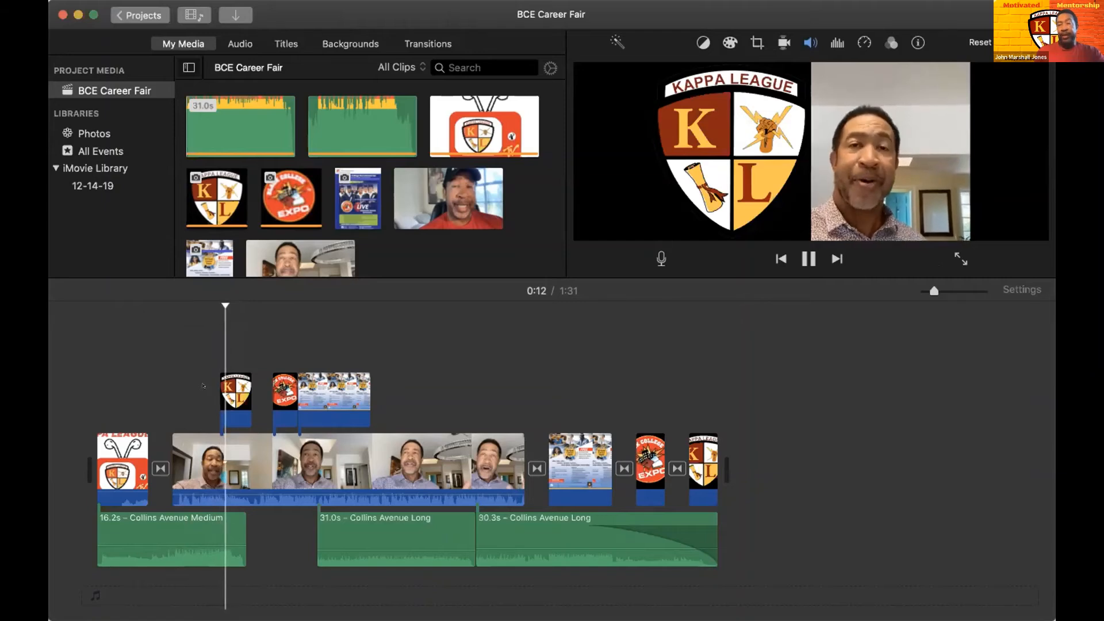
key(space)
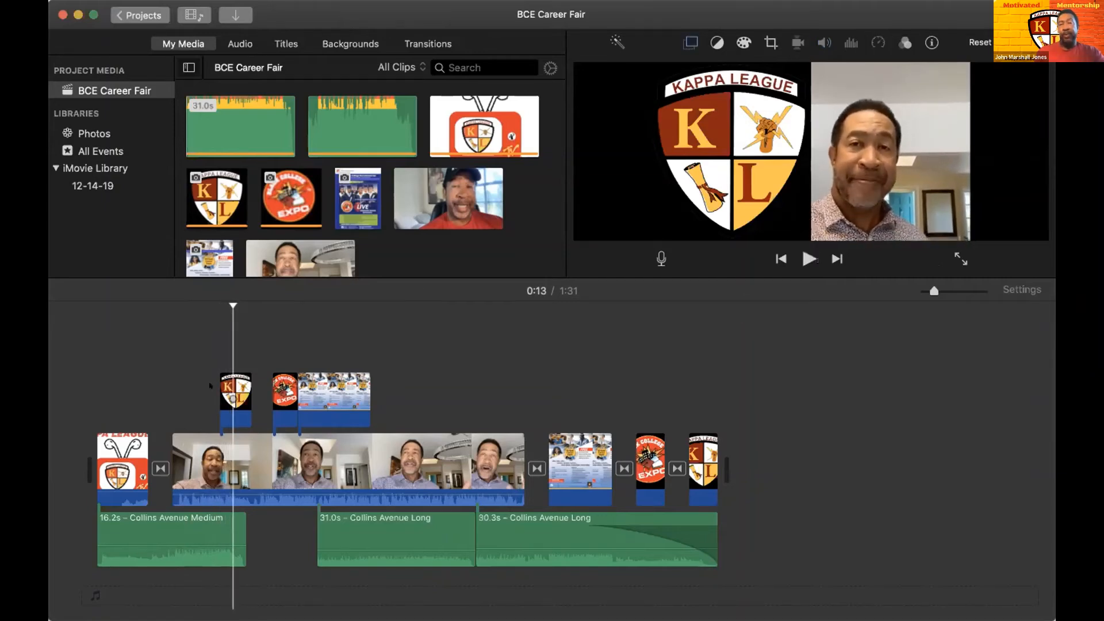
- Change the Kappa League shield overlay to Picture in Picture and enlarge the shield beside the speaker's head
click(687, 41)
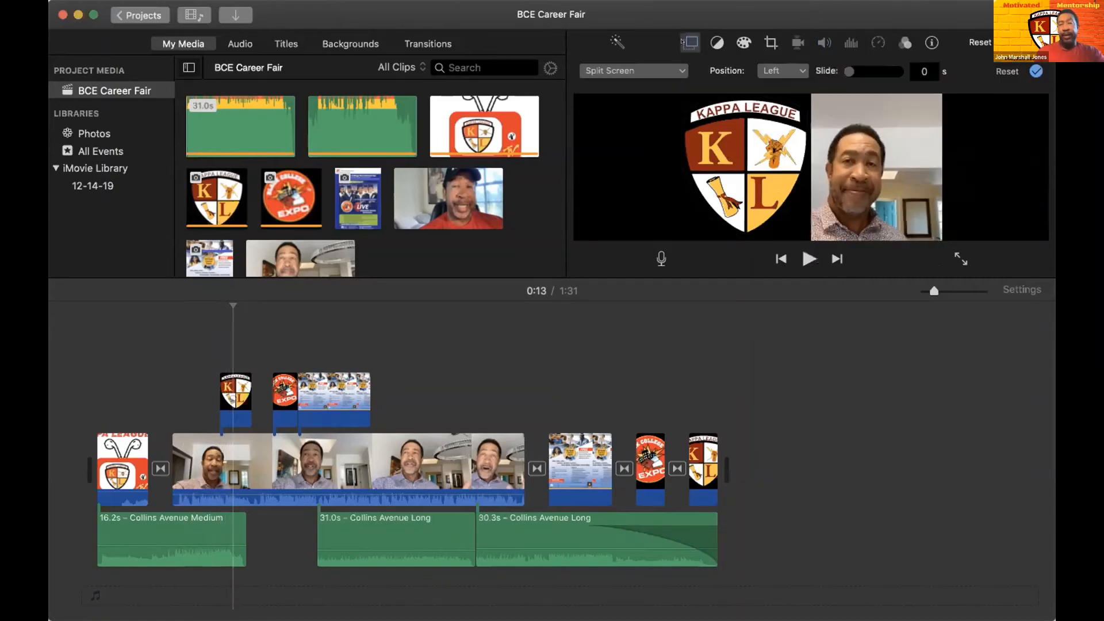
click(679, 69)
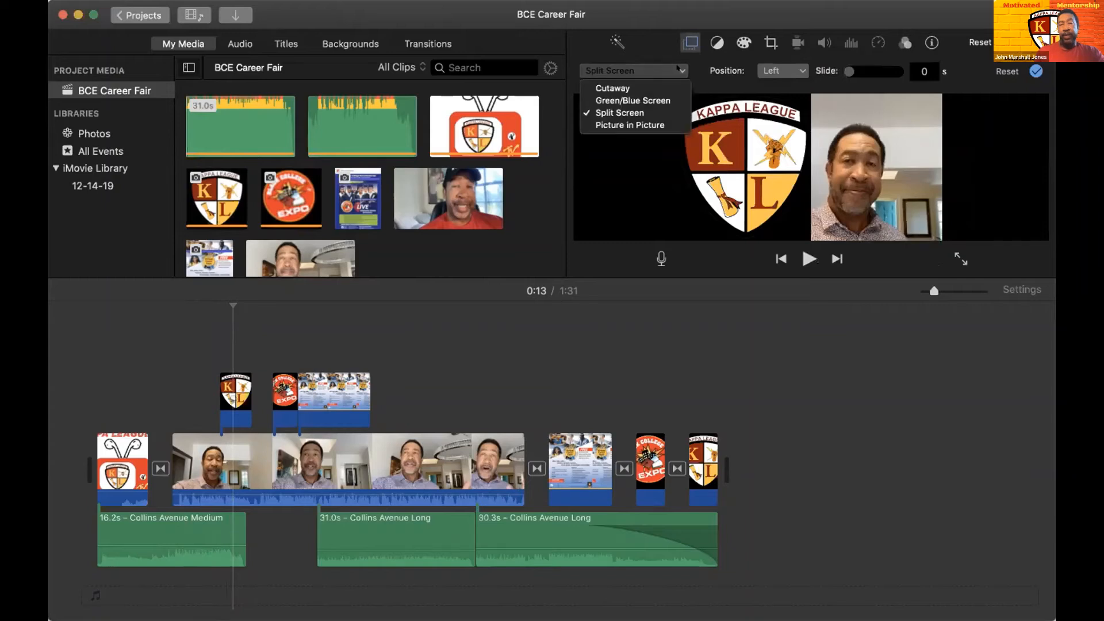
click(632, 124)
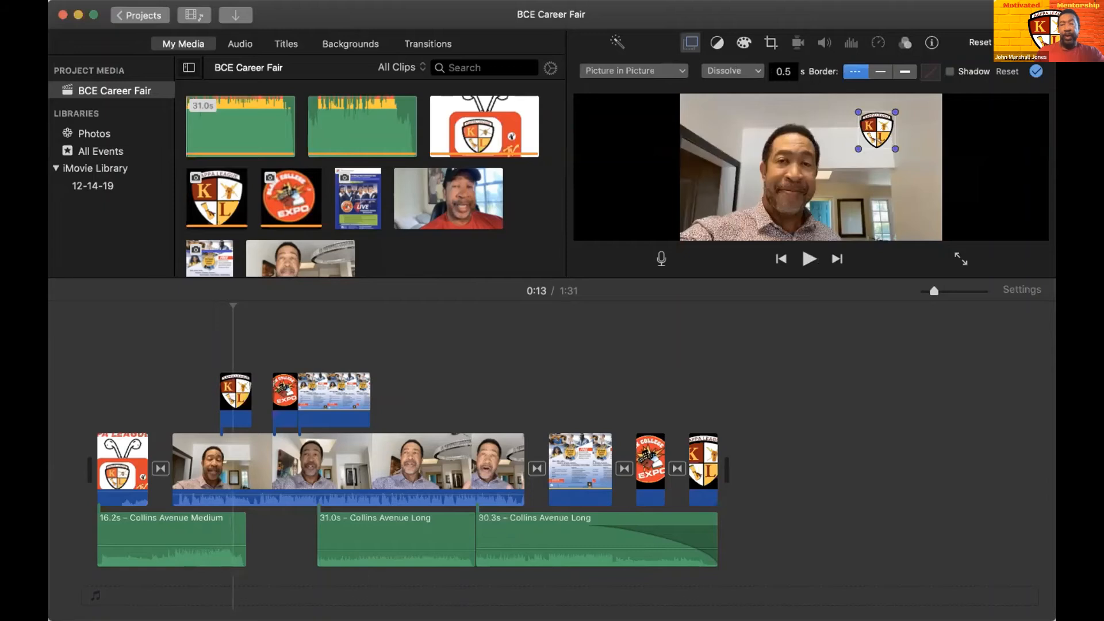
mouse_move(903, 166)
mouse_down()
mouse_move(916, 190)
mouse_move(885, 164)
mouse_up()
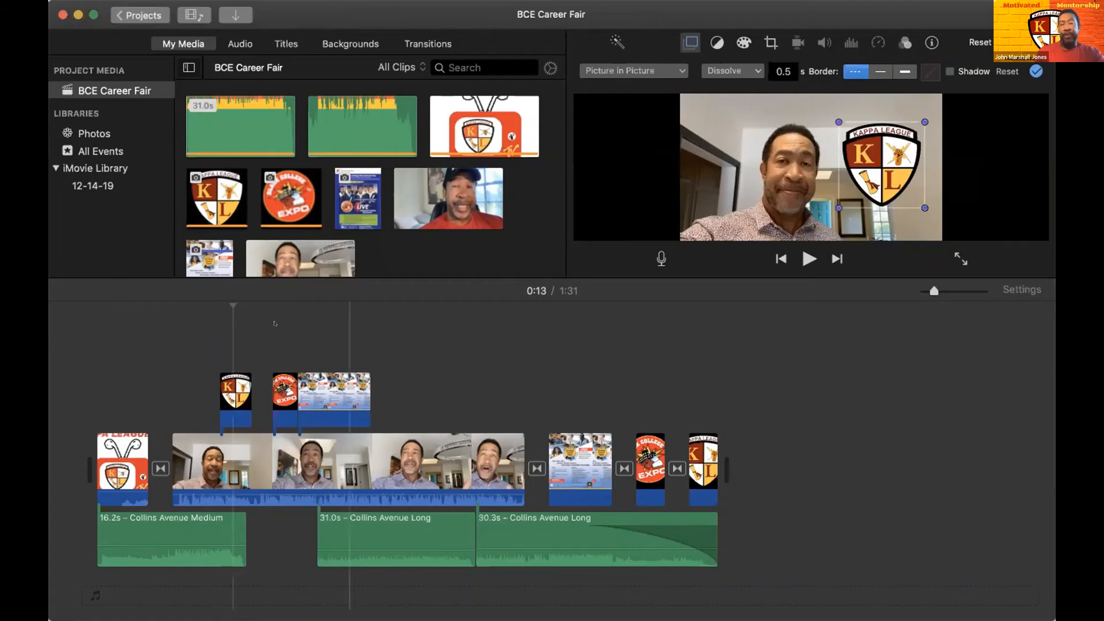
- Play the movie from about 0:09 to 0:17 to check the picture-in-picture shield
click(203, 376)
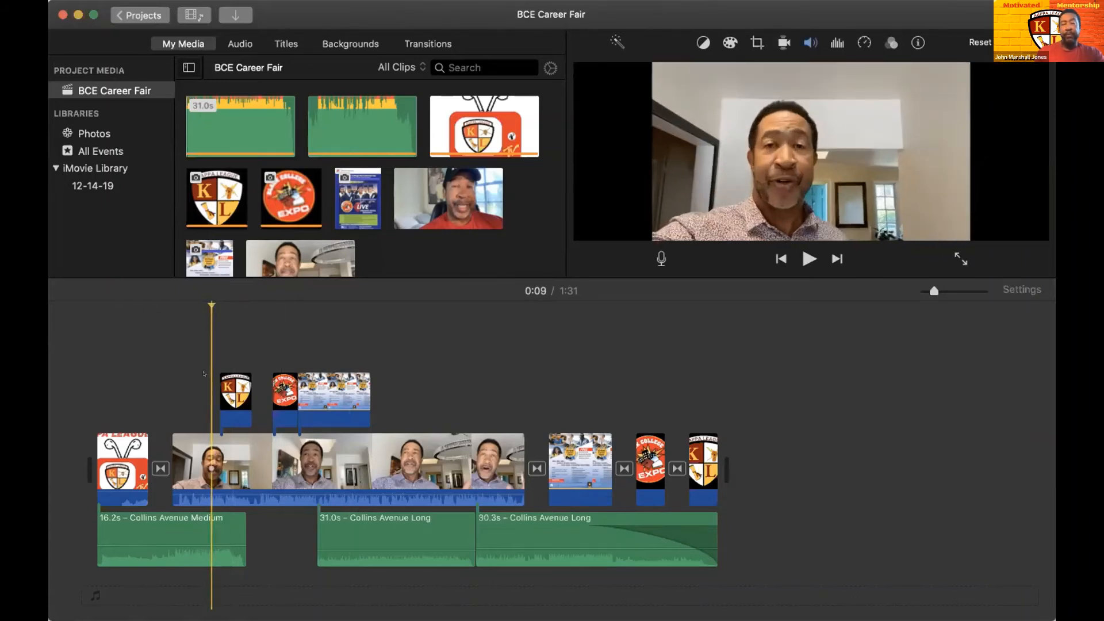
key(space)
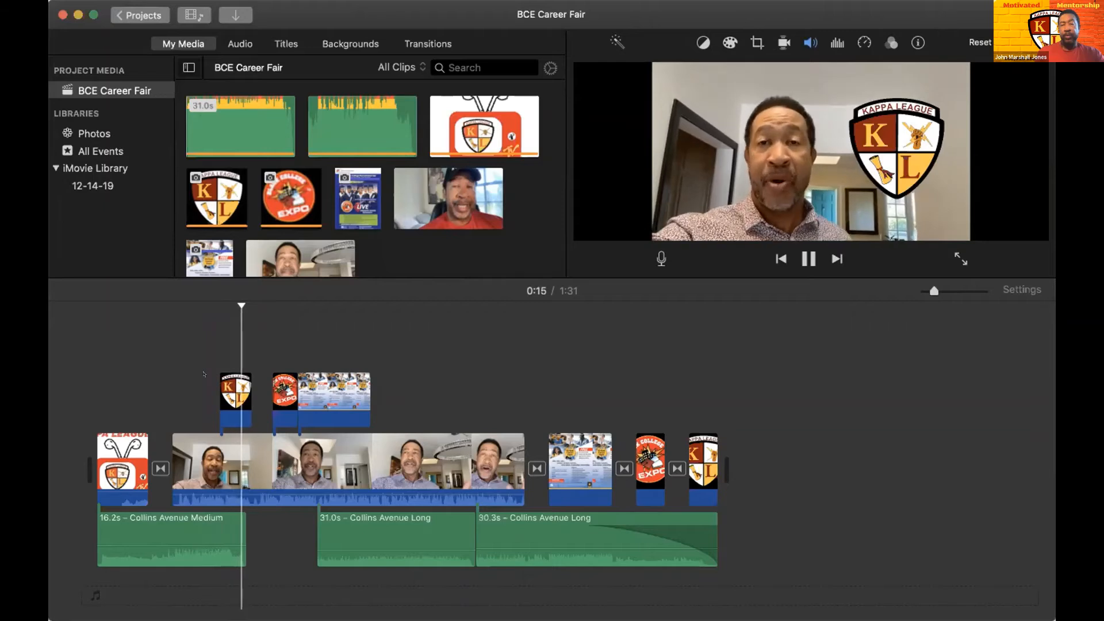
key(space)
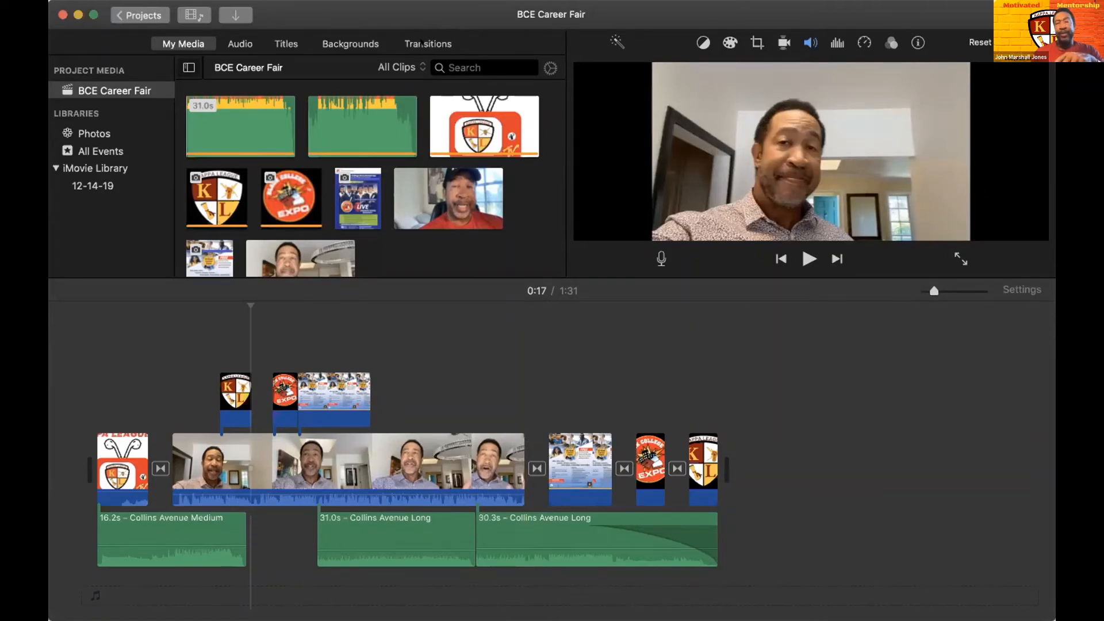
- Replace the transition before the Virtual Career Expo flyer with Spin In and play through it to about 1:12
click(420, 43)
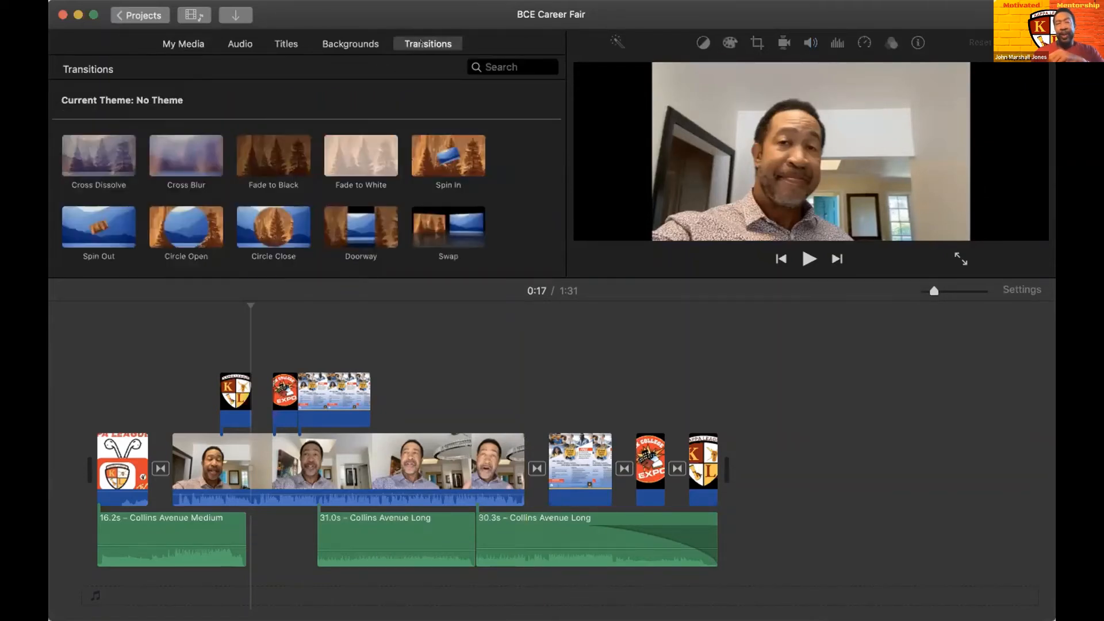
scroll(338, 179, down, 2)
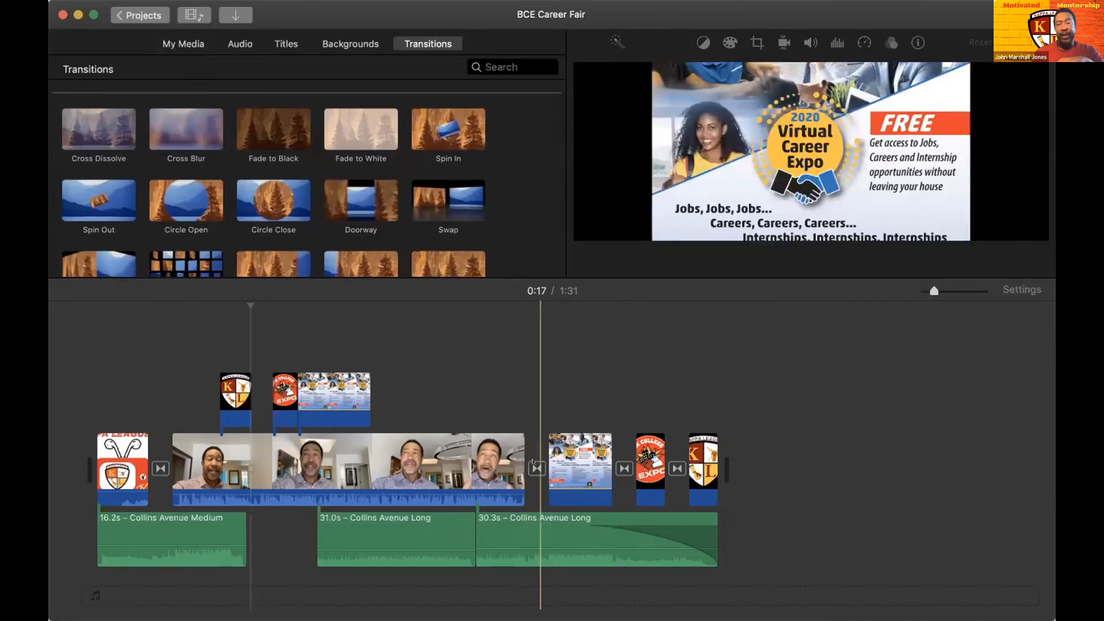
click(534, 466)
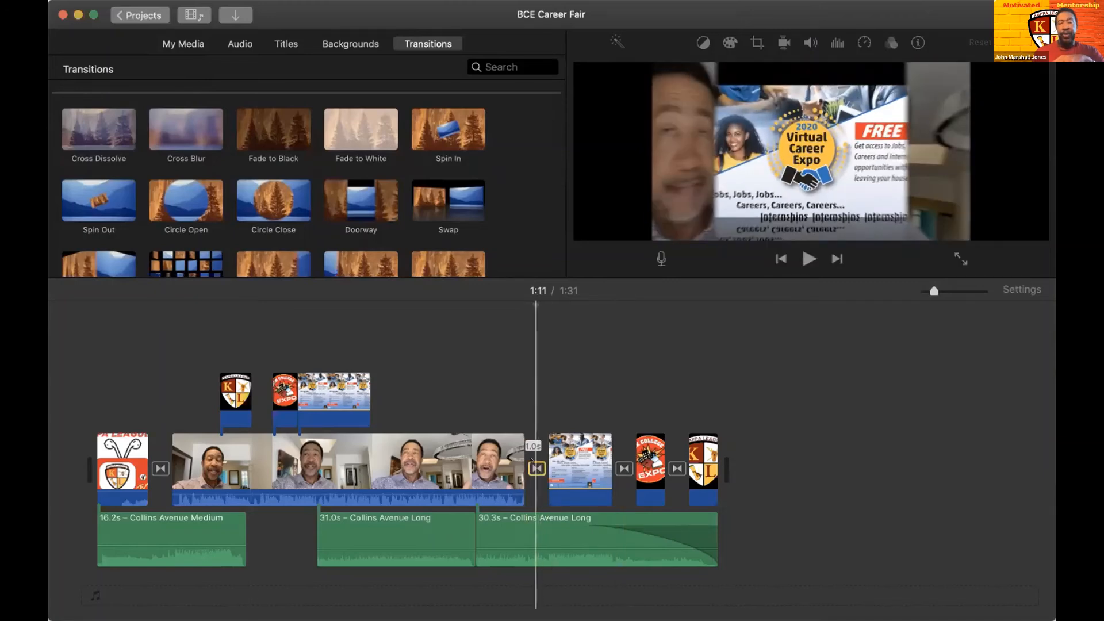
click(458, 116)
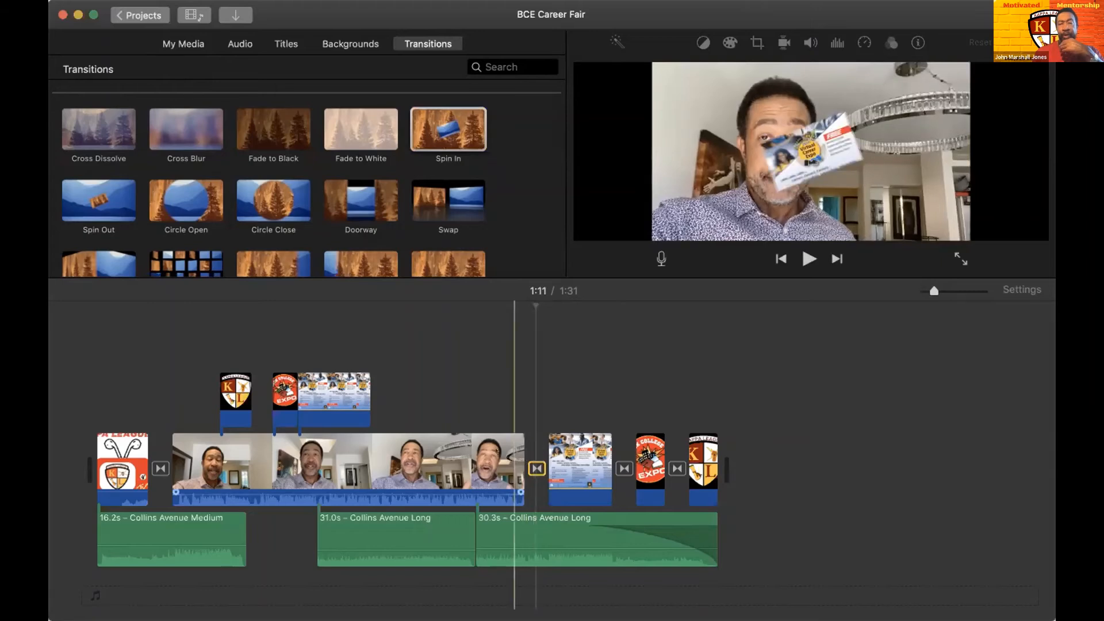
key(space)
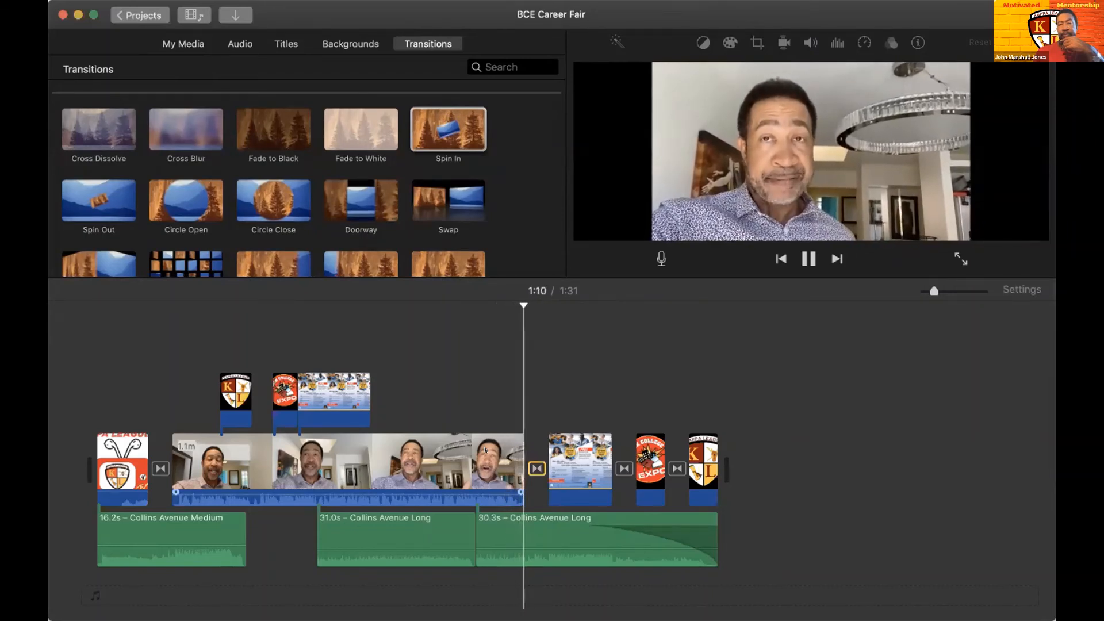
key(space)
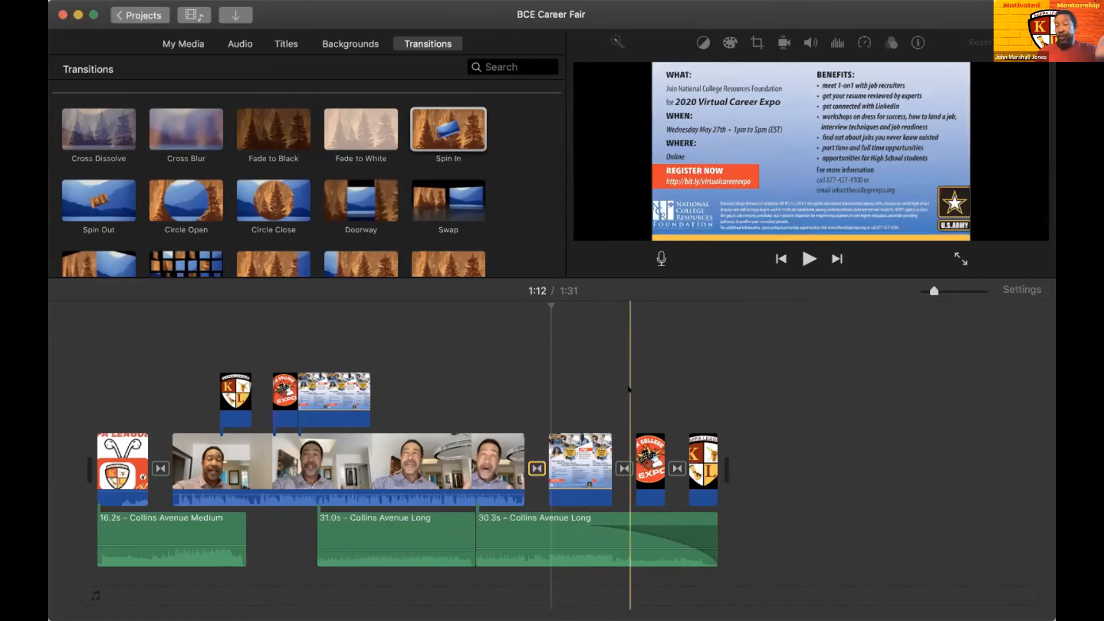
- Record a voiceover about 7 seconds long over the Virtual Career Expo flyer, starting at 1:11
click(535, 377)
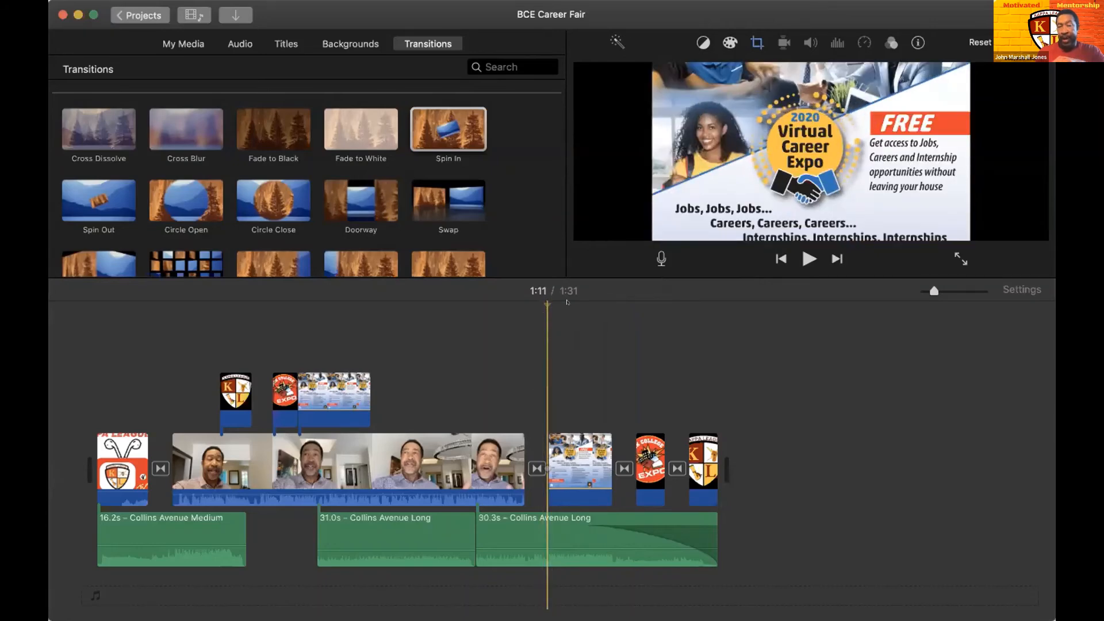
click(655, 254)
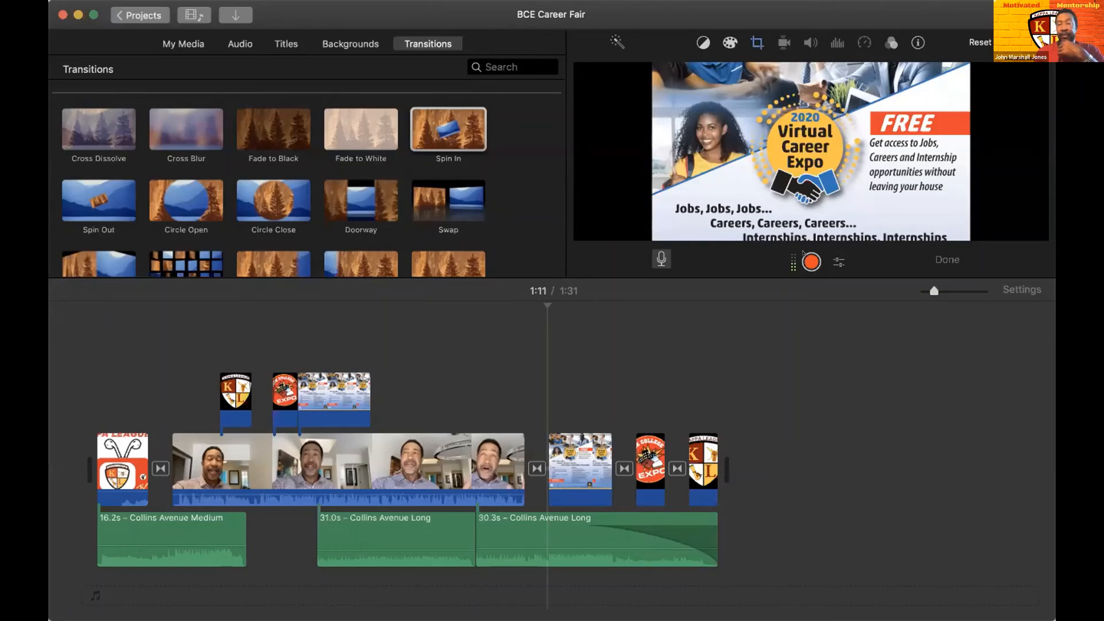
click(804, 255)
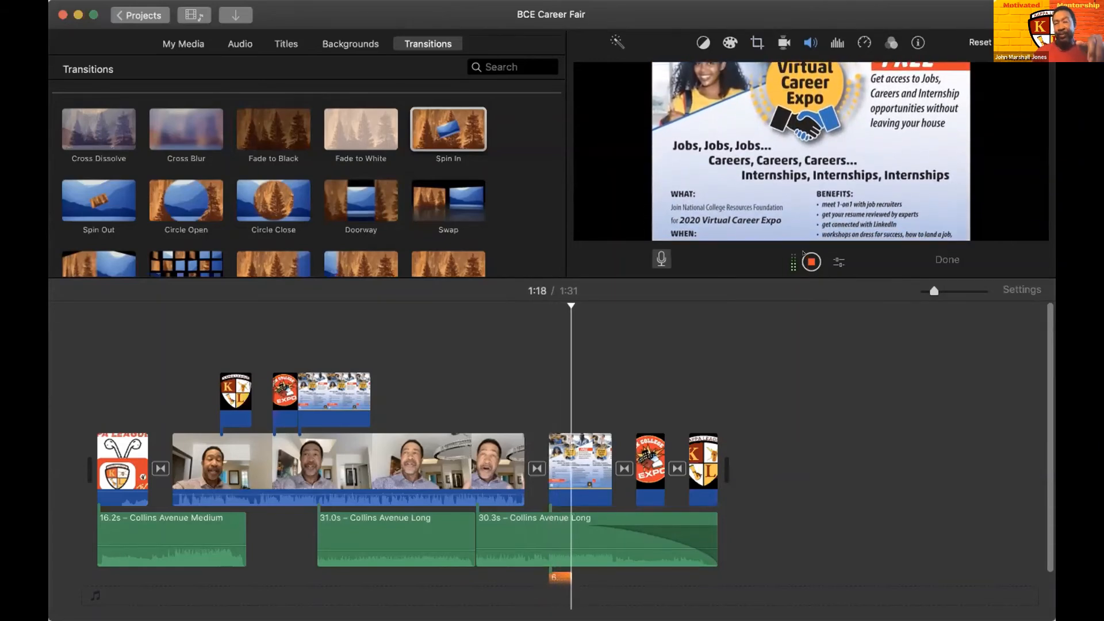
click(803, 253)
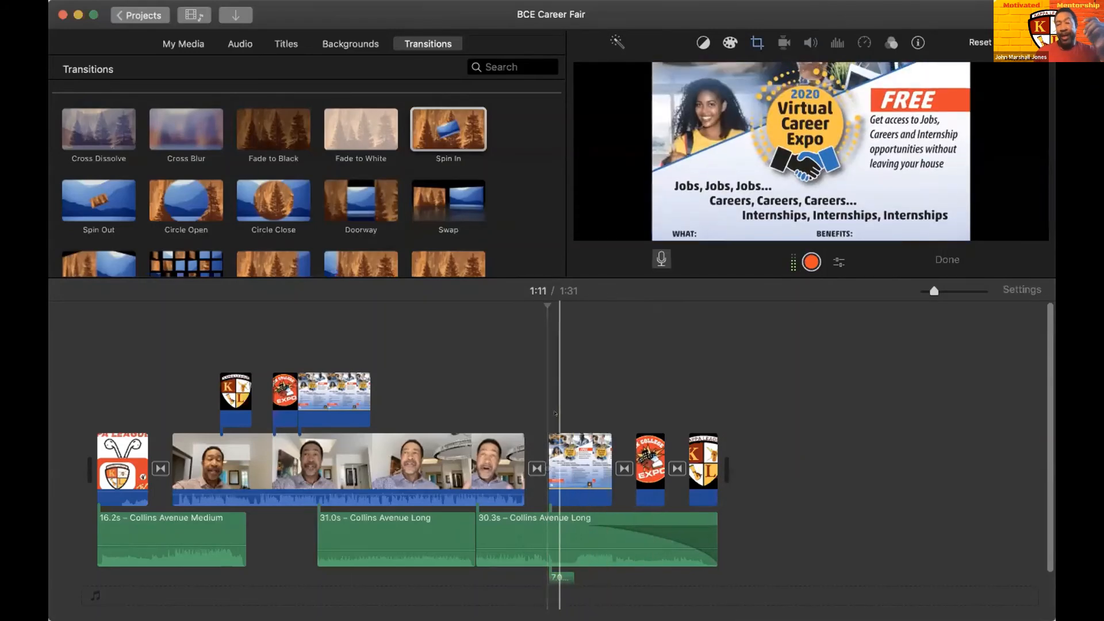
- Play the recorded voiceover from just before the Virtual Career Expo flyer to about 1:19
scroll(556, 437, down, 3)
scroll(556, 486, down, 1)
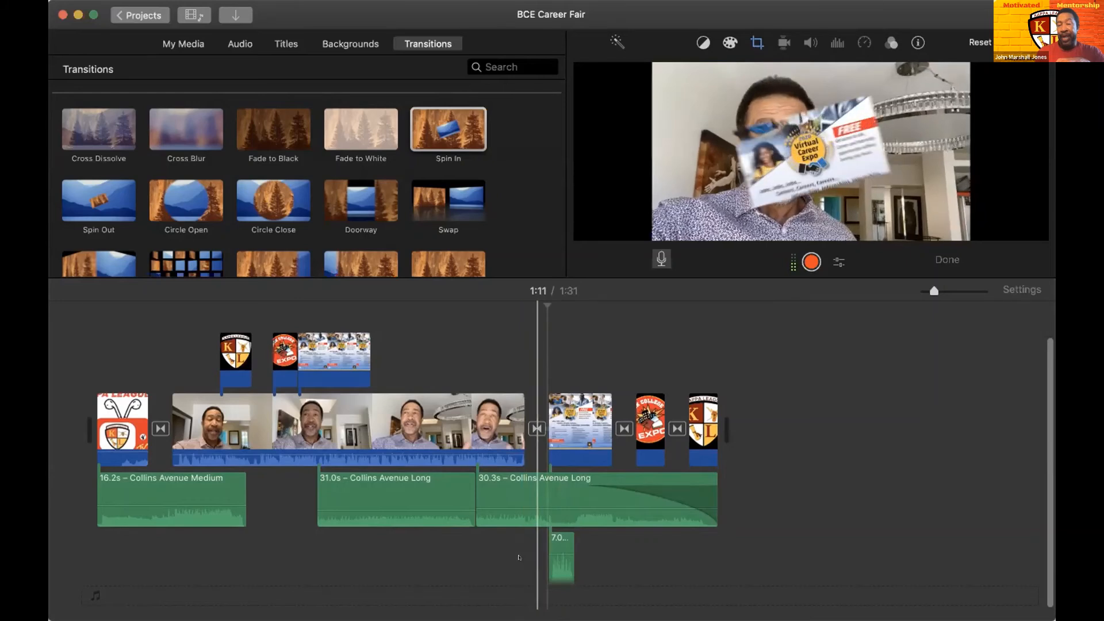
key(space)
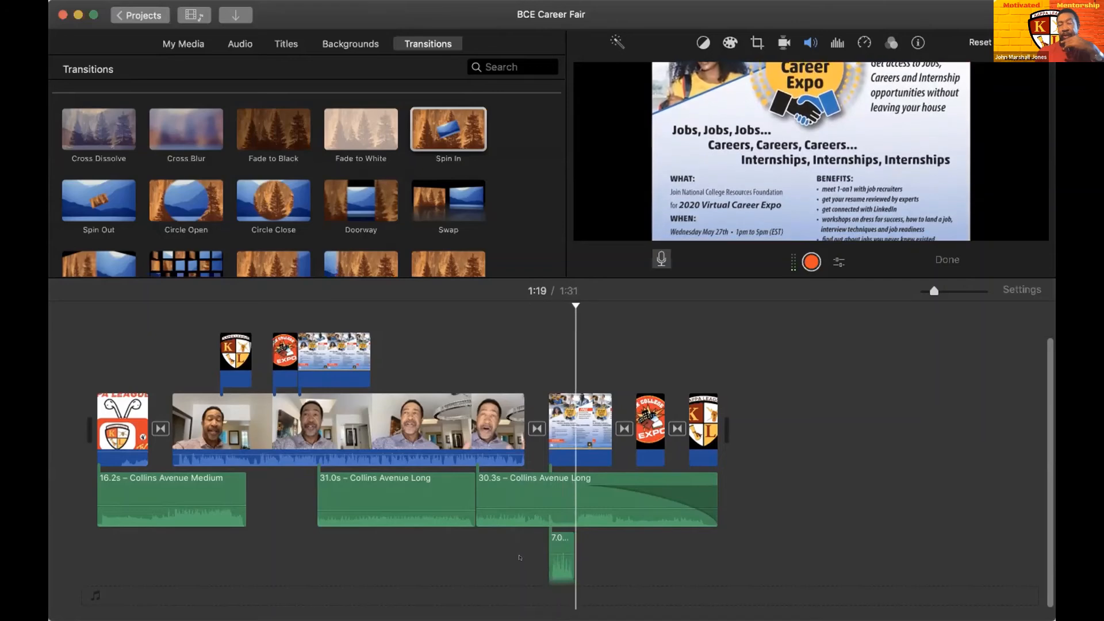
key(space)
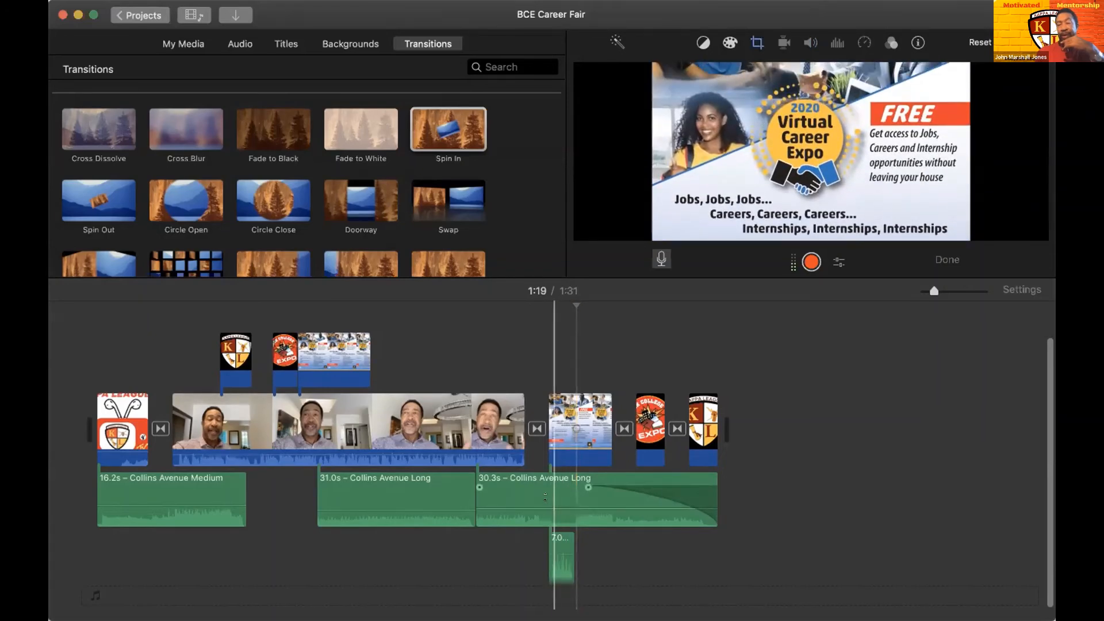
- Raise the volume of the 30.3-second Collins Avenue Long clip and play the voiceover section to about 1:19
drag(545, 495, 545, 483)
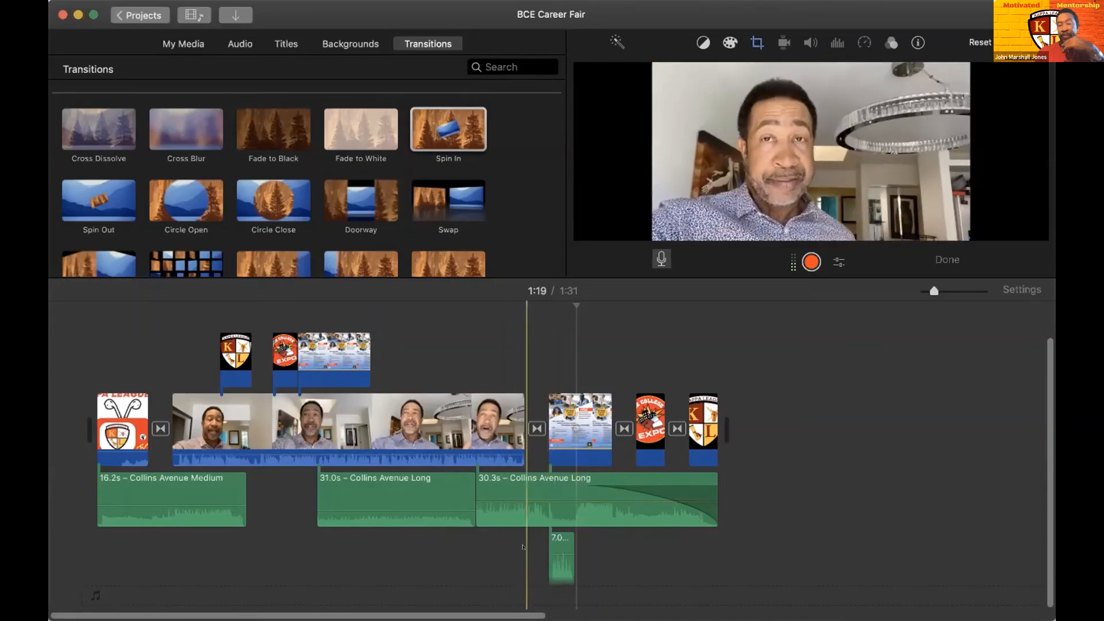
key(space)
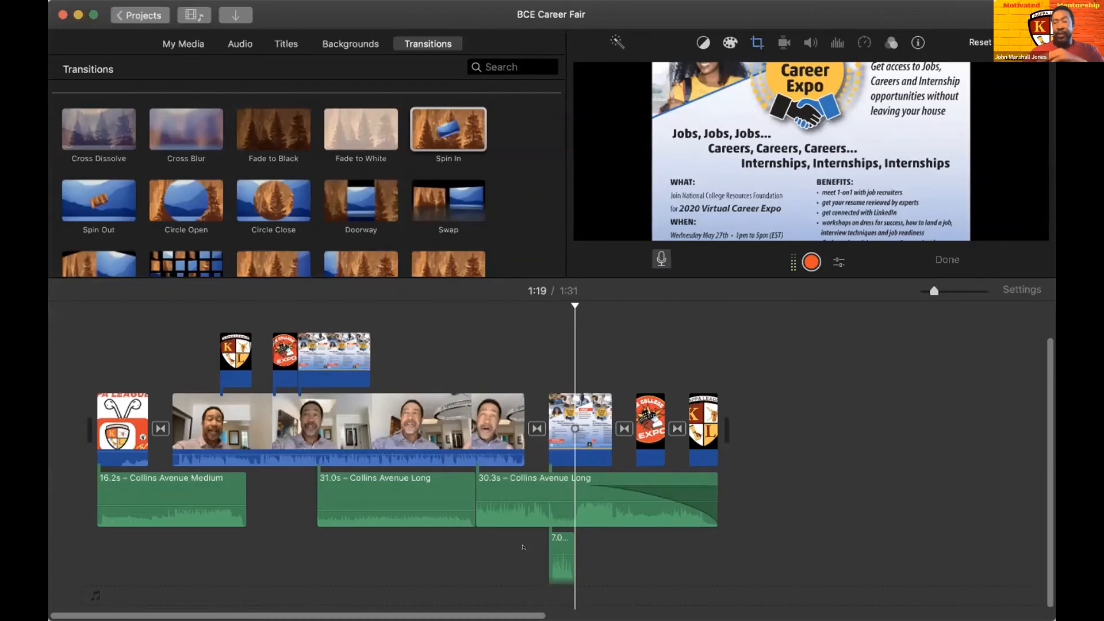
scroll(618, 556, right, 1)
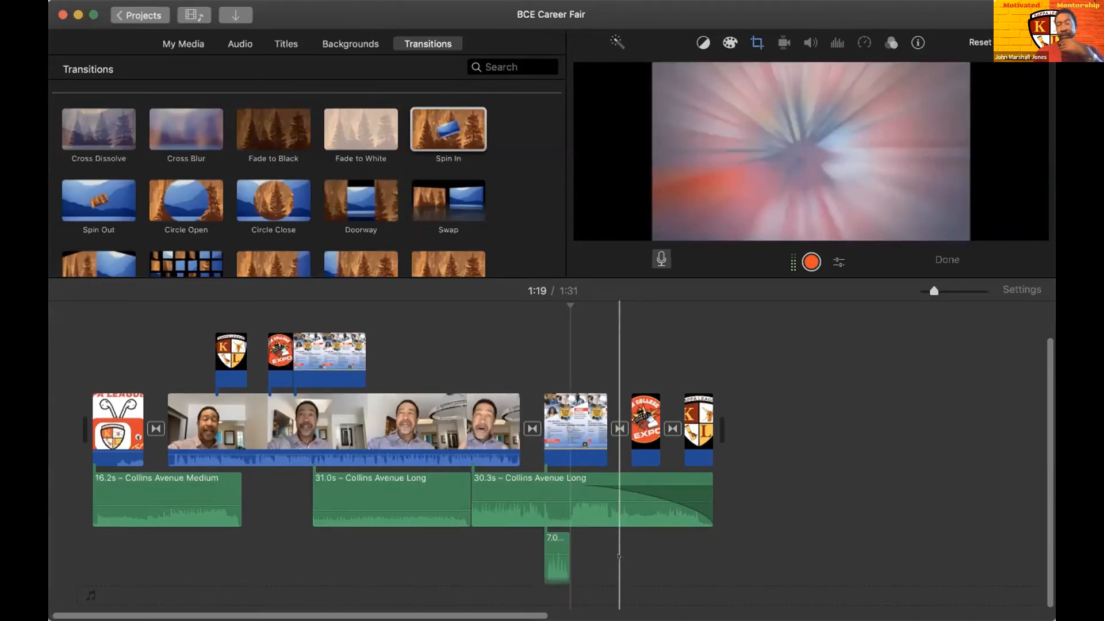
key(space)
key(space)
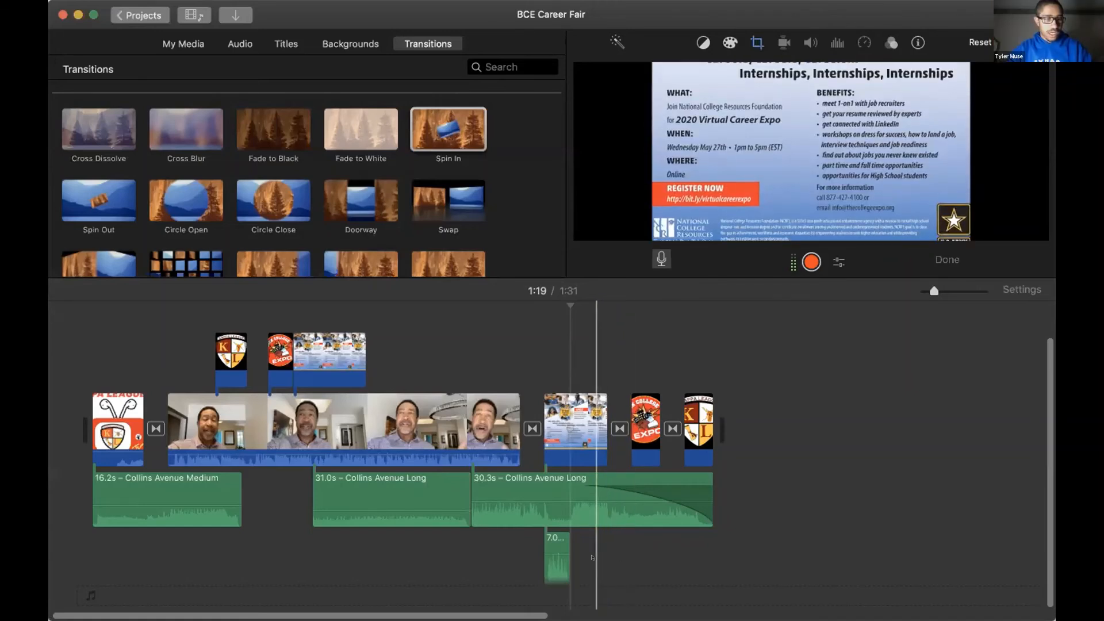